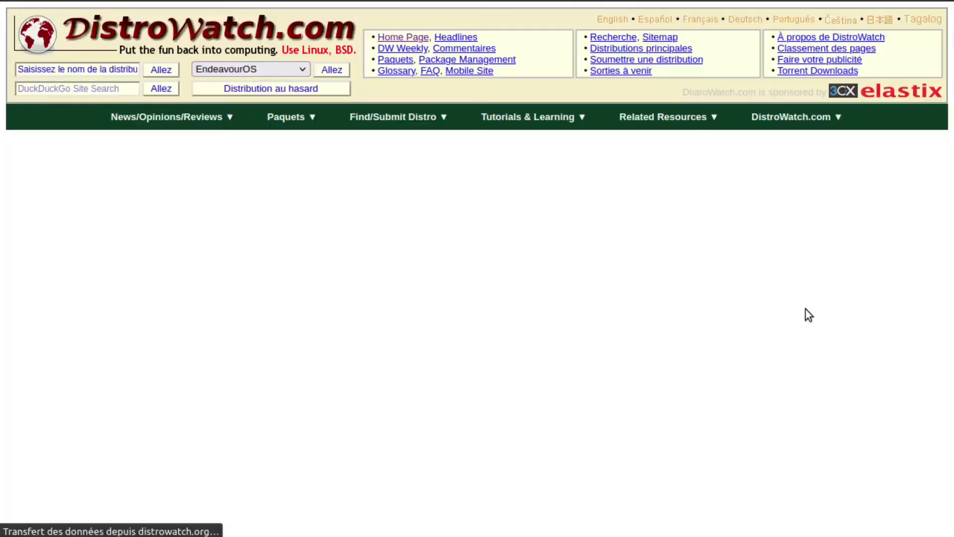
Scroll down the DistroWatch EndeavourOS page to its Summary table
scroll(475, 253, down, 5)
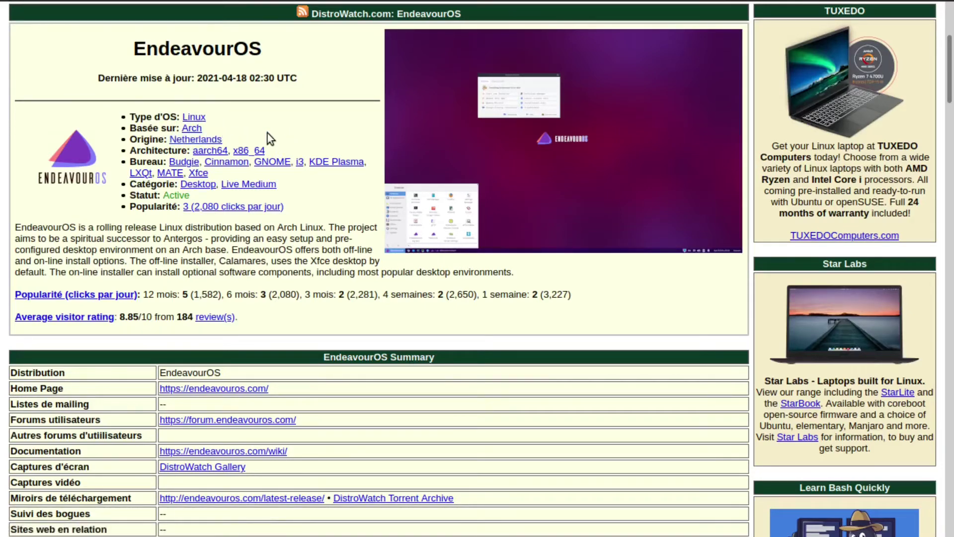
scroll(224, 119, down, 3)
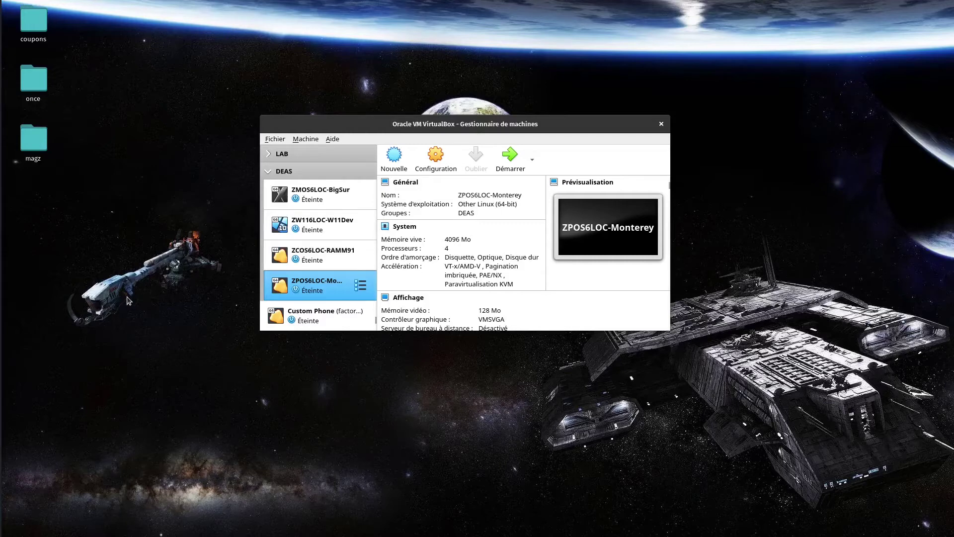
Create a new machine named ZEOS6LOC-EndeavourOS with type Linux and version Arch Linux (64-bit)
click(394, 157)
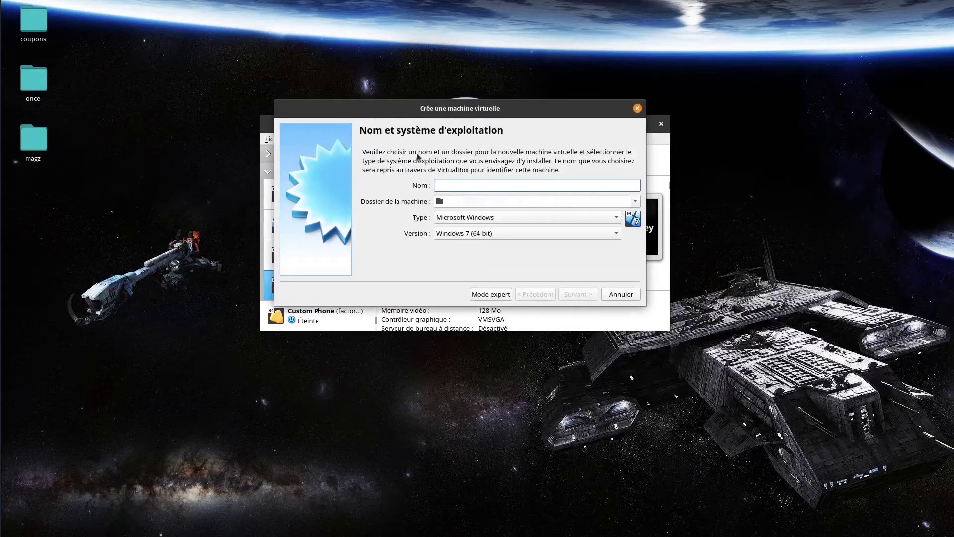
text(ZEOS6LOC-EndeavourOS)
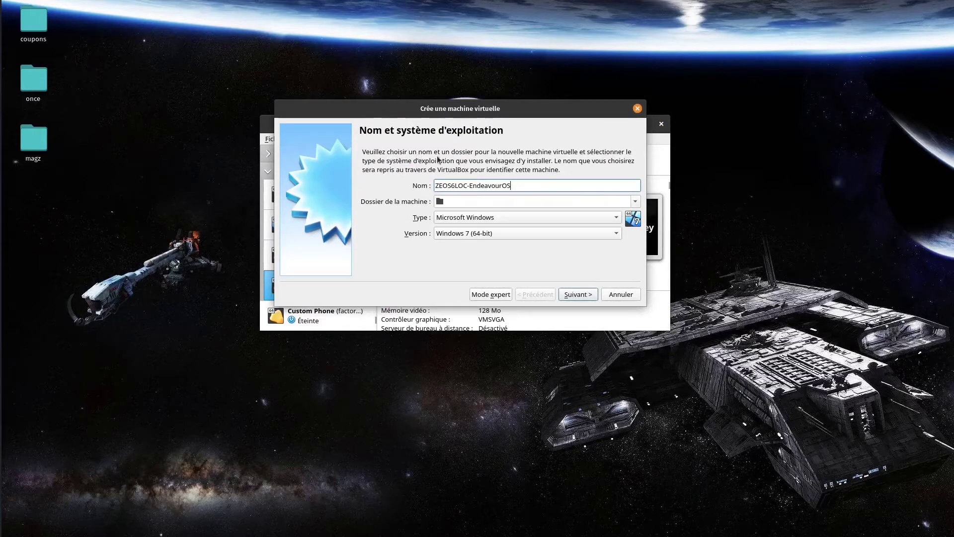
click(484, 217)
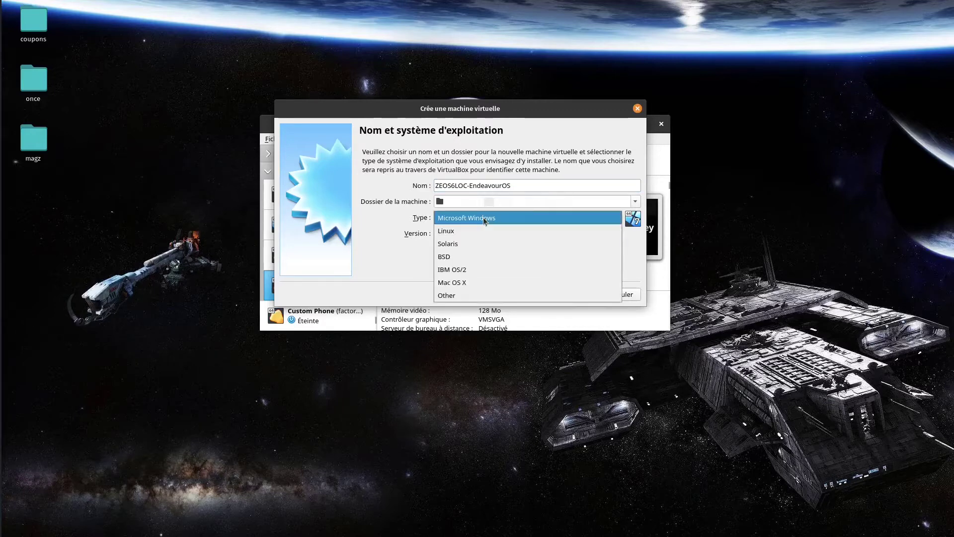
click(477, 231)
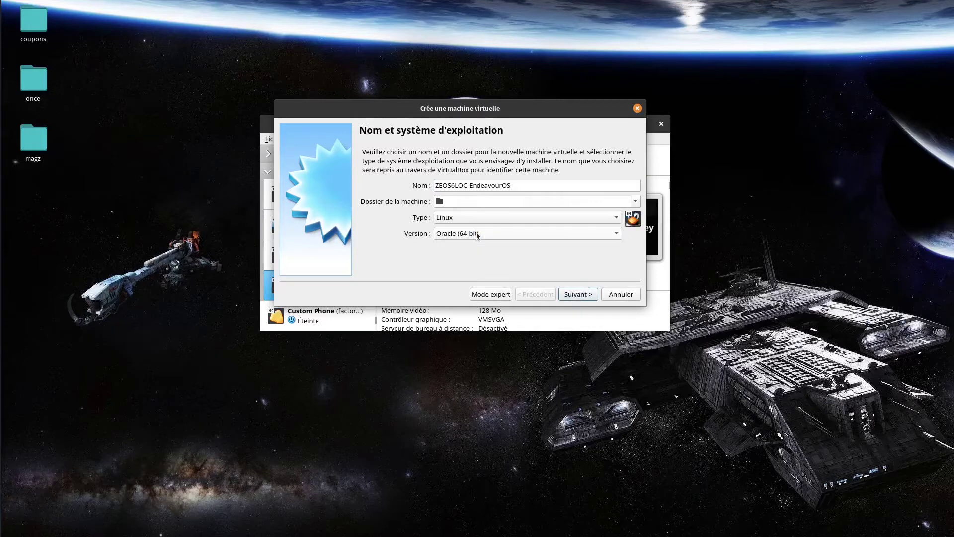
click(476, 234)
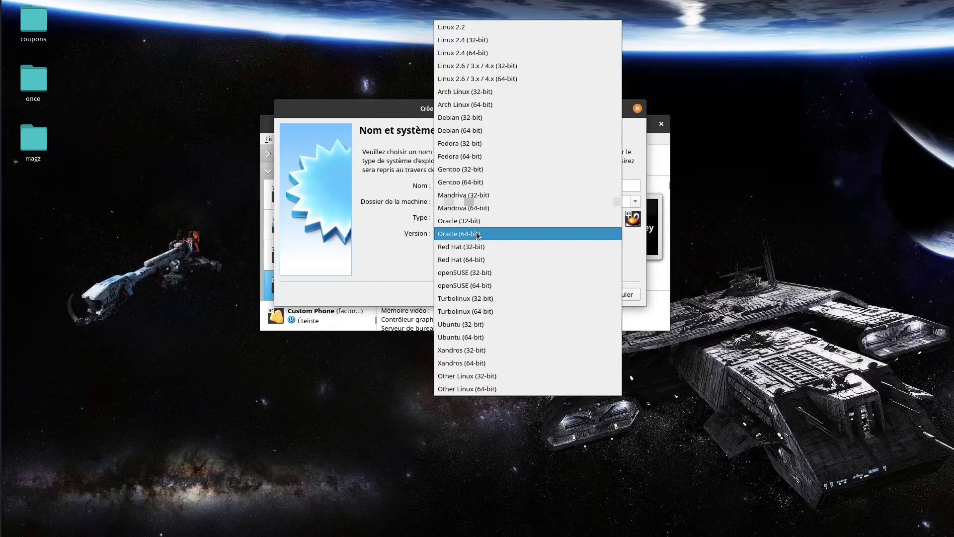
click(477, 106)
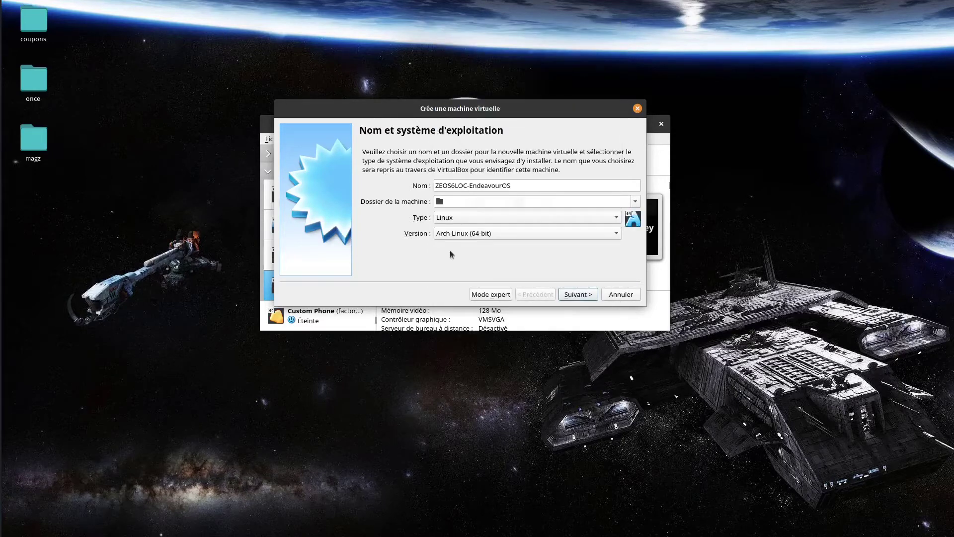
Give the new machine 4096 MB of memory
click(578, 294)
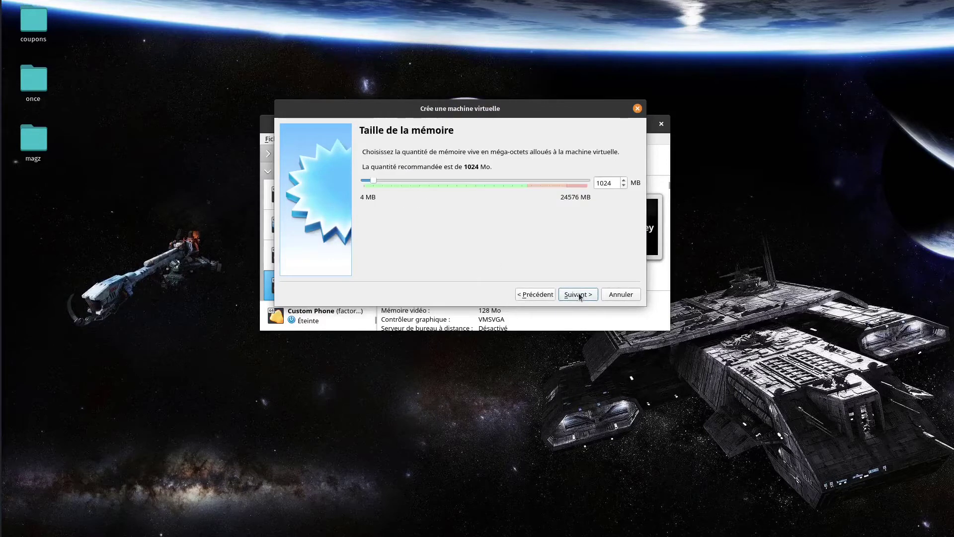
double_click(615, 185)
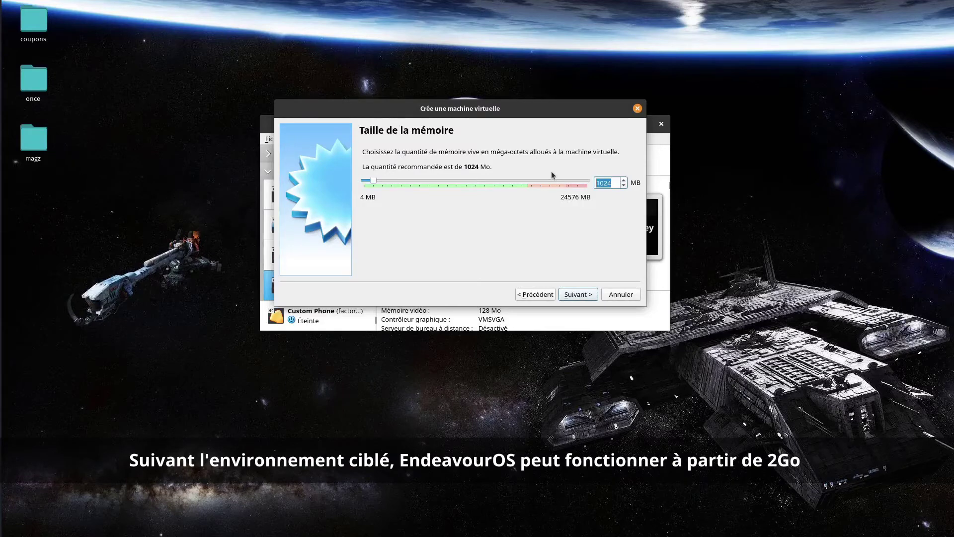
text(4096)
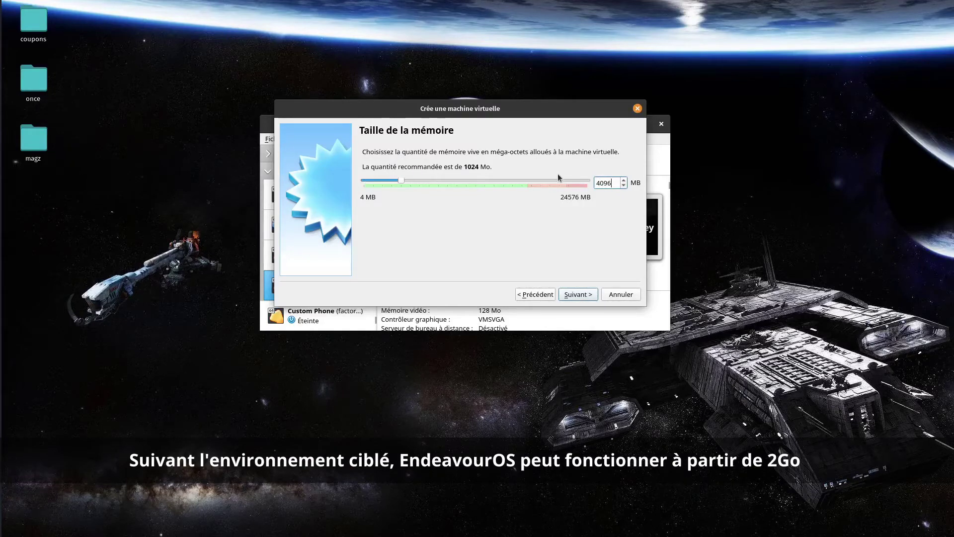
click(578, 294)
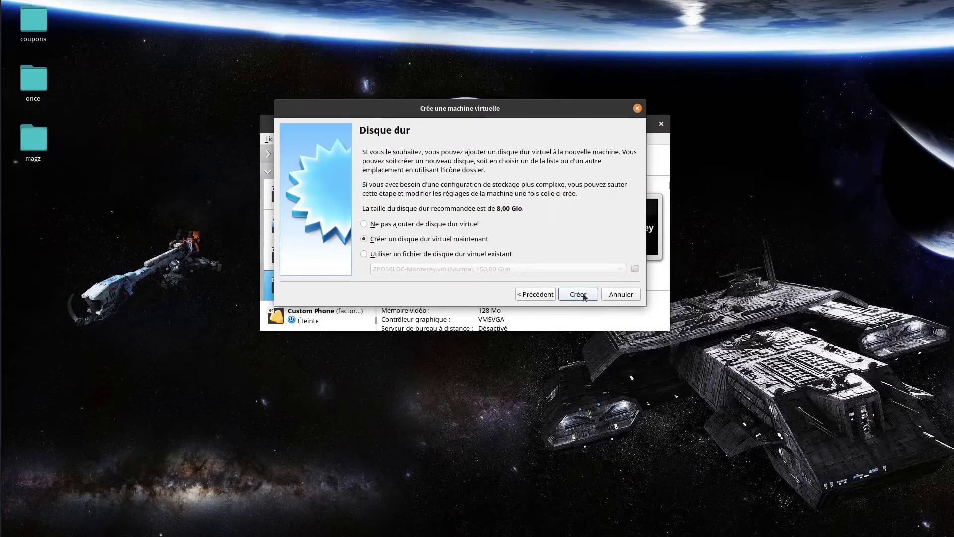
Create a new dynamically allocated VDI hard disk
click(578, 294)
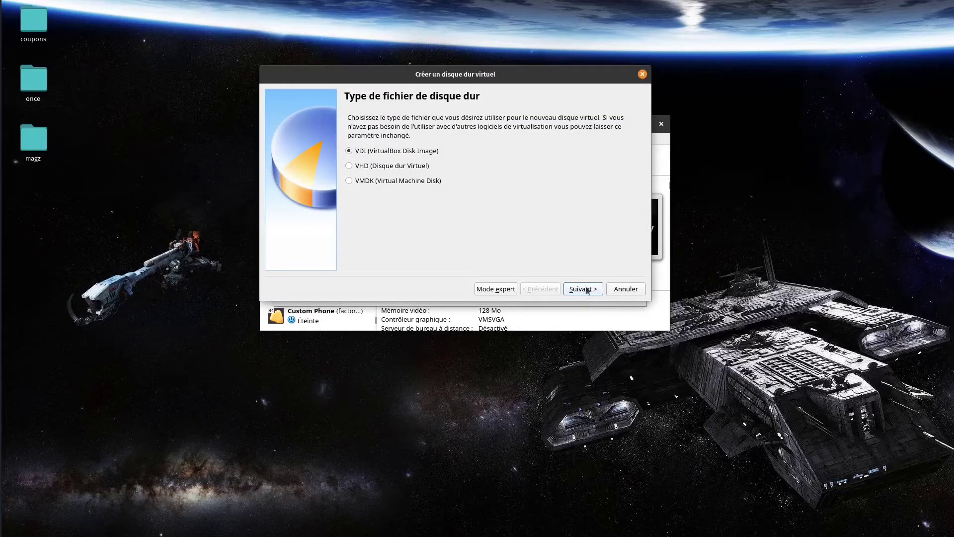
click(587, 290)
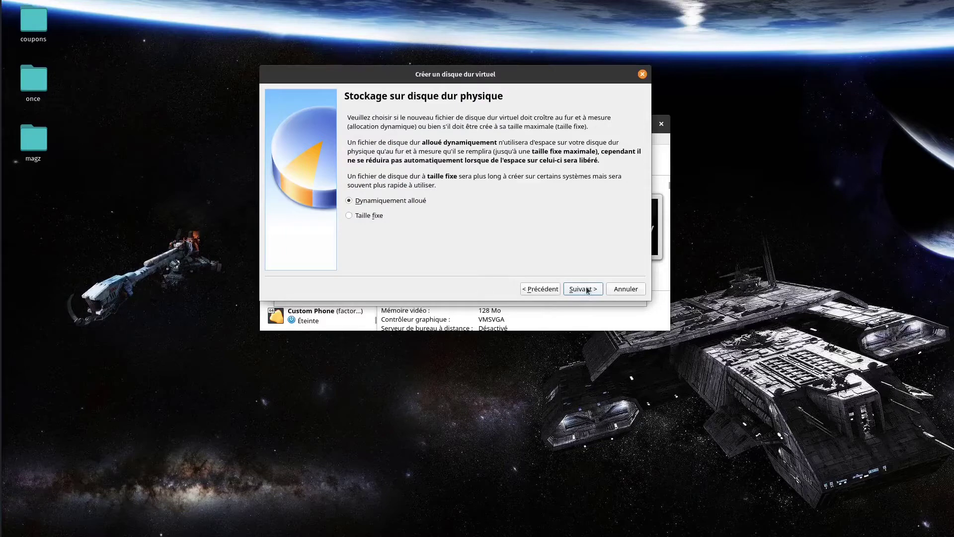
click(587, 290)
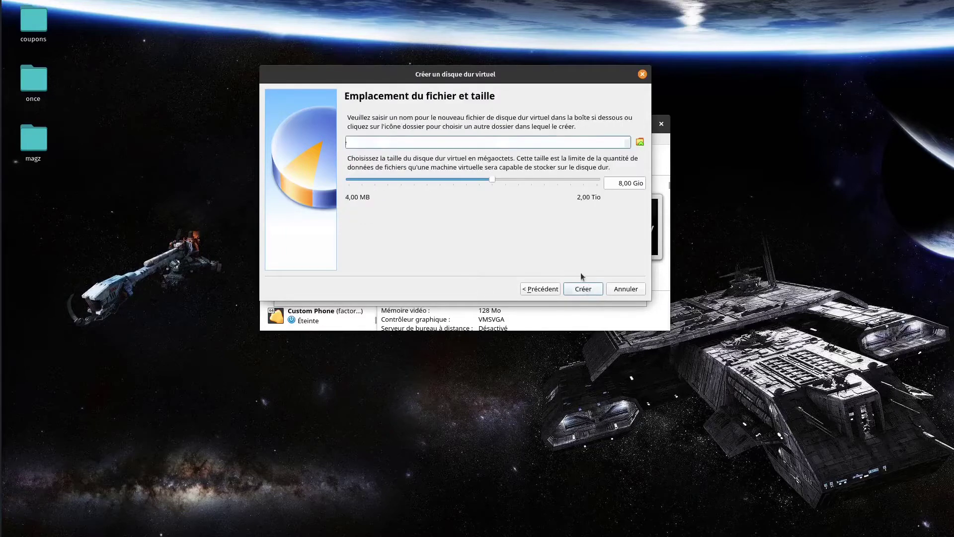
Store the virtual disk file in the hdd folder
click(640, 143)
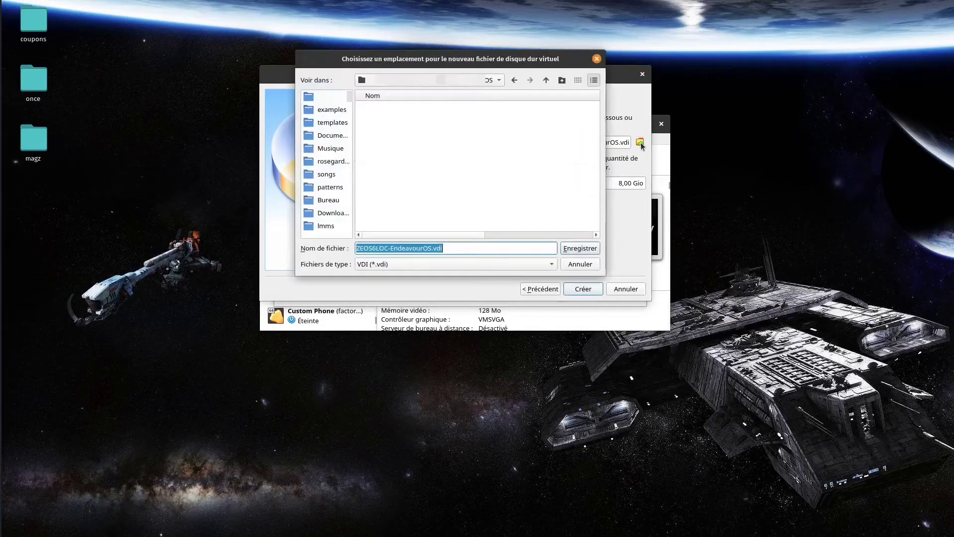
click(545, 80)
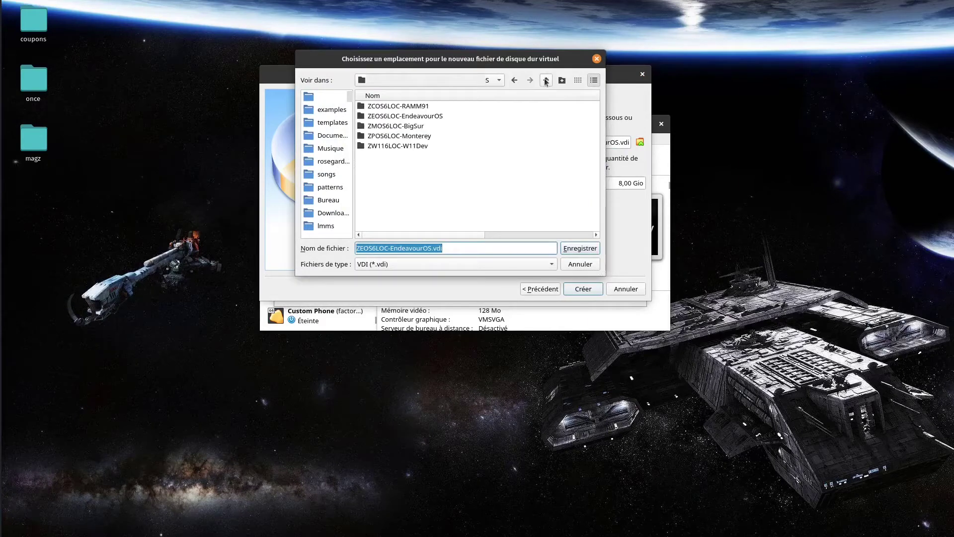
click(545, 80)
click(546, 80)
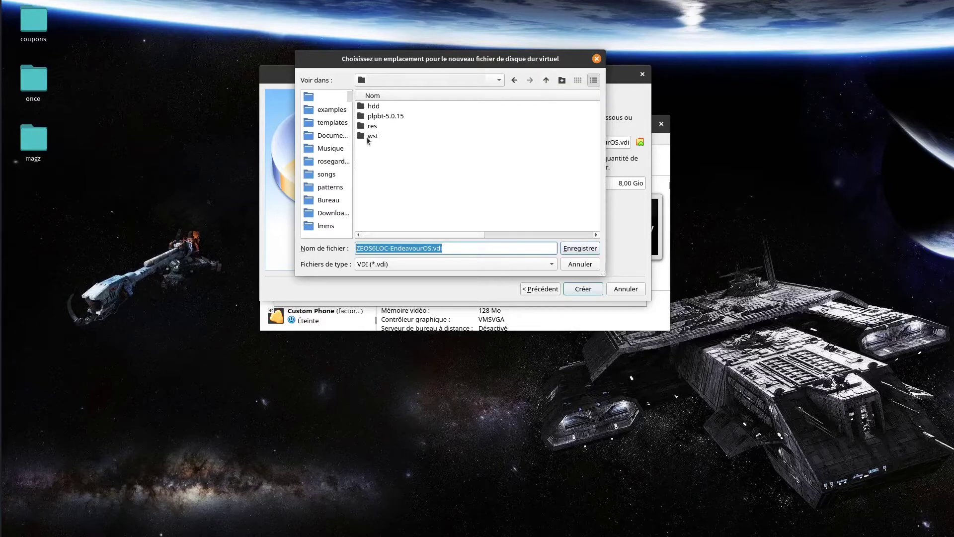
double_click(370, 107)
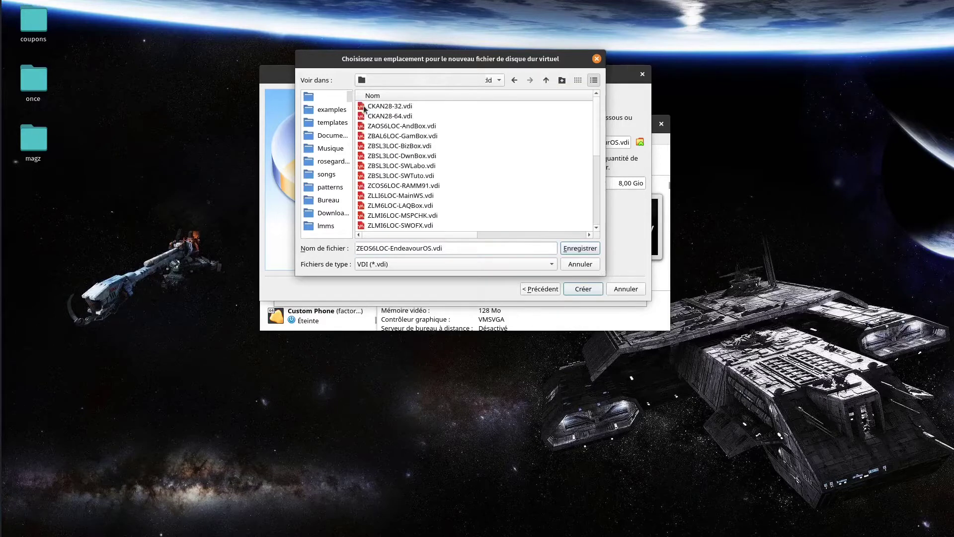
click(574, 248)
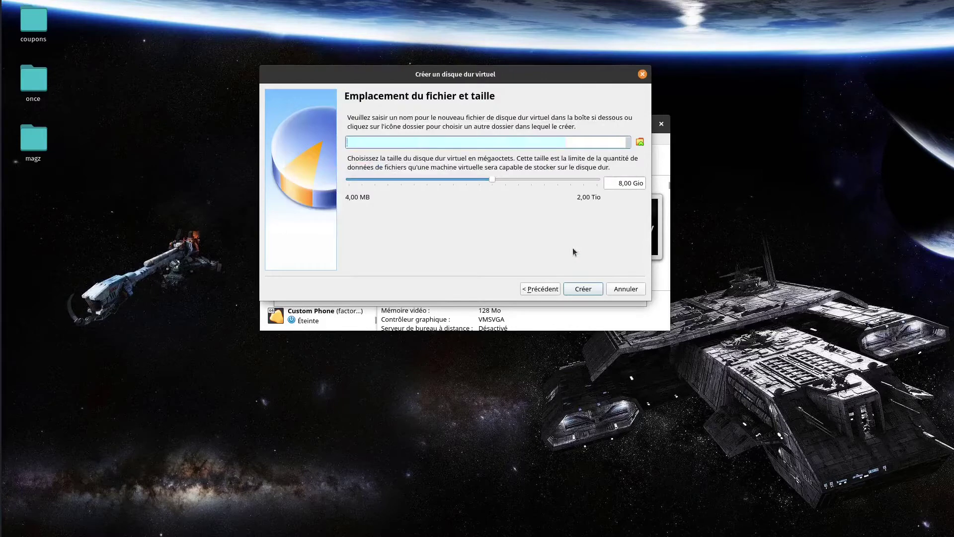
Set the virtual disk size to 150 Gio
click(620, 182)
drag(619, 182, 581, 260)
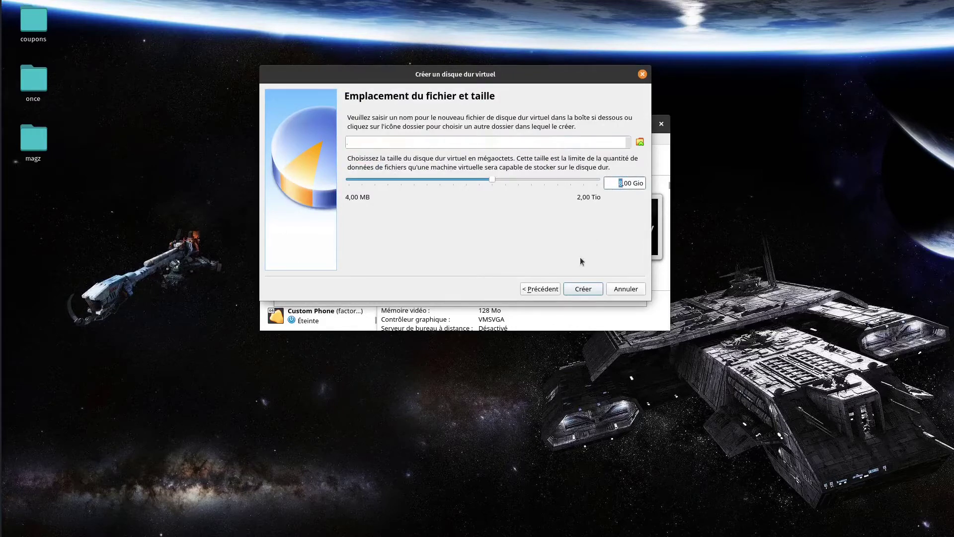
text(150)
Finish creating the machine and boot it from endeavouros-2021.04.17-x86_64.iso
click(584, 289)
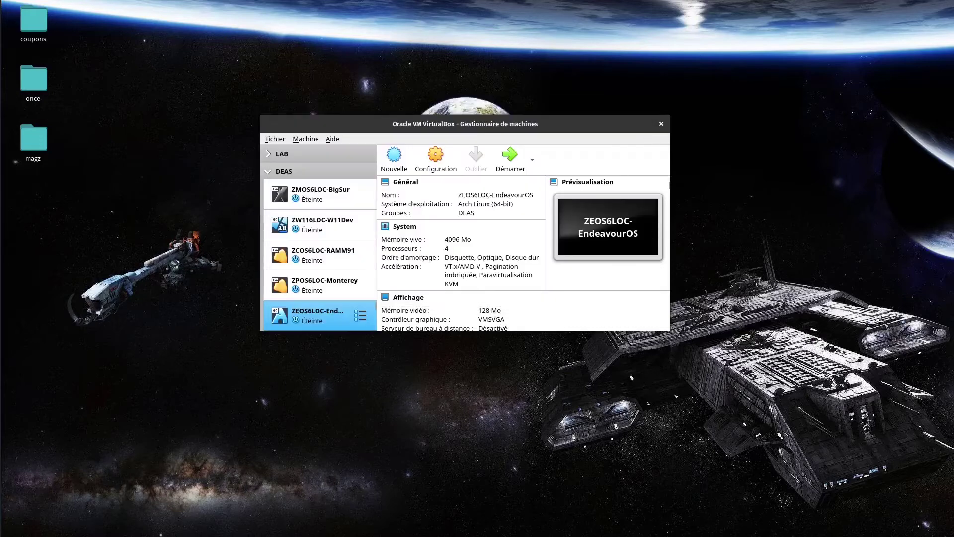
click(511, 159)
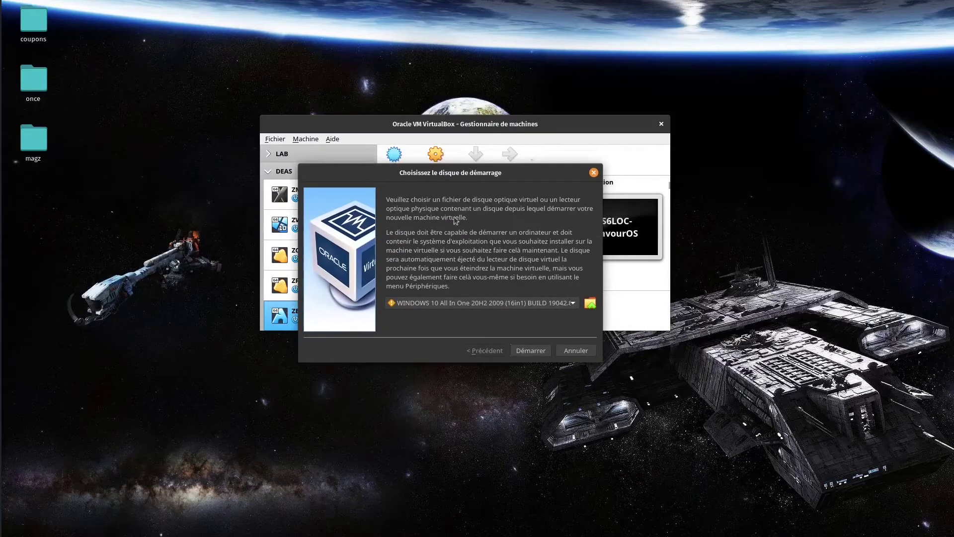
click(575, 304)
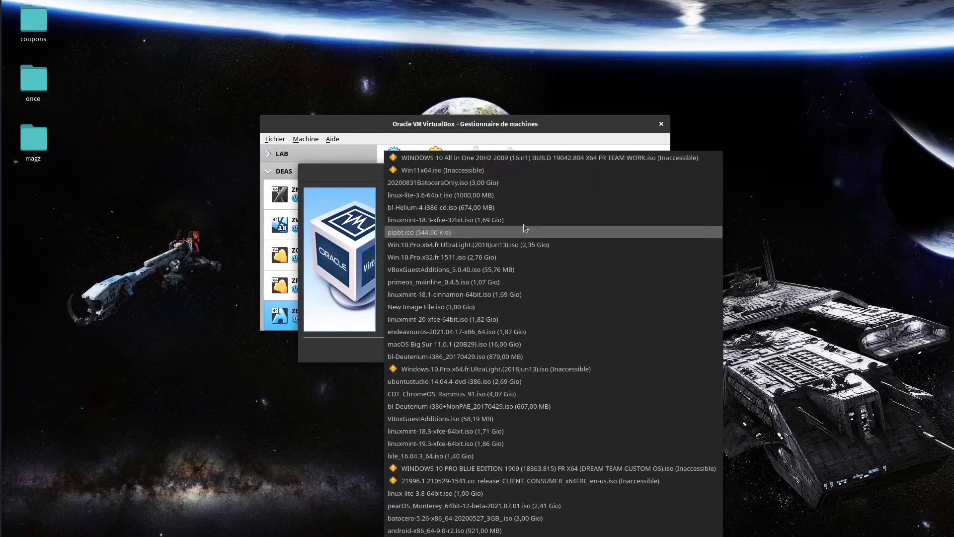
click(444, 331)
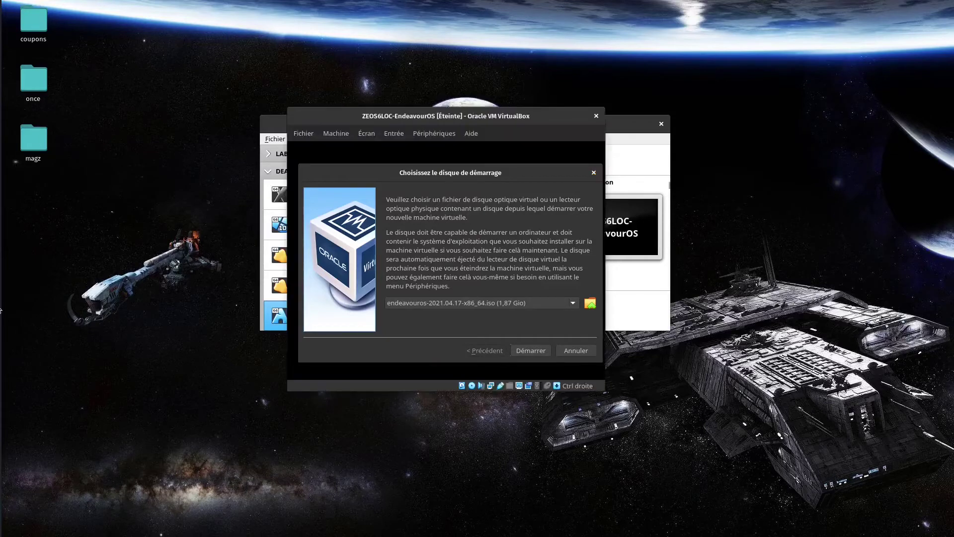
click(540, 353)
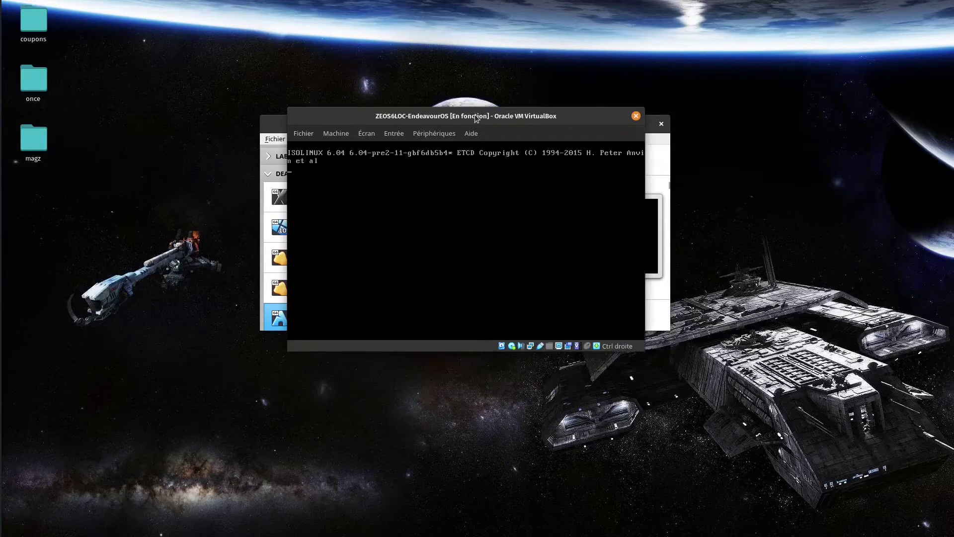
Switch the virtual machine window to fullscreen
key(Down)
key(Up)
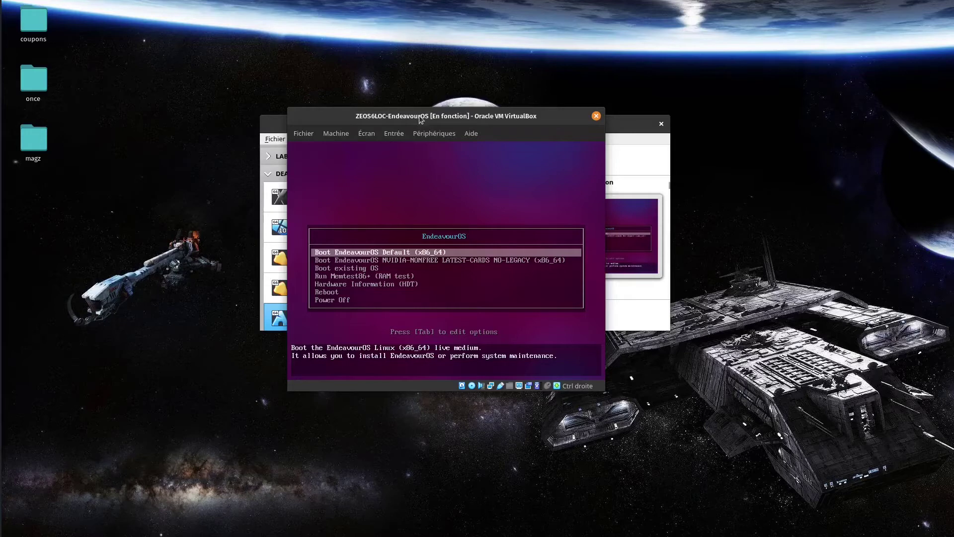
click(368, 133)
click(376, 153)
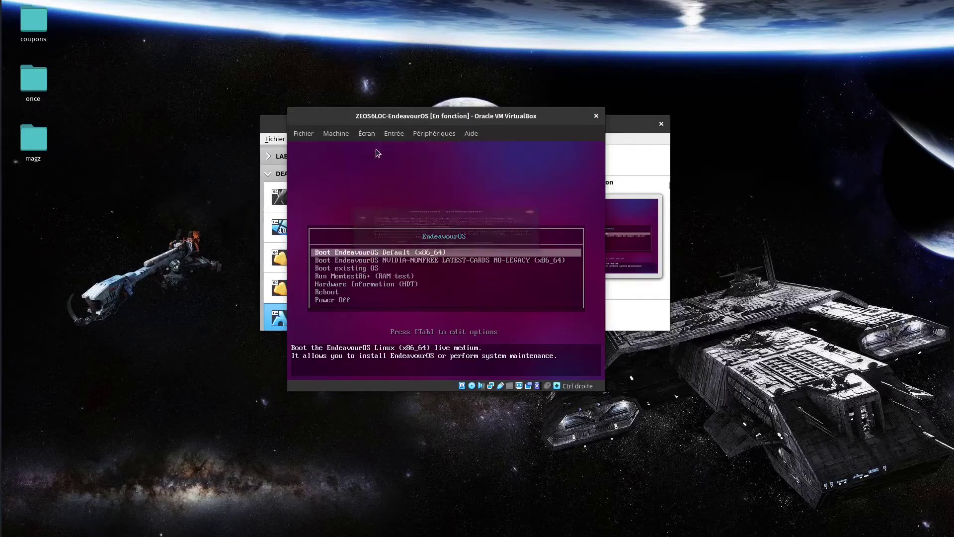
click(479, 290)
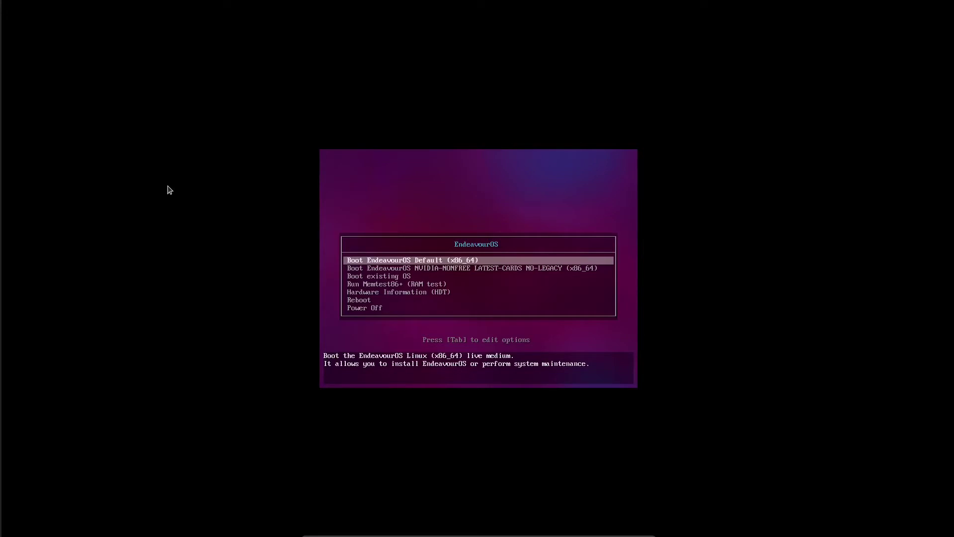
Boot the live system with the 'Boot EndeavourOS Default (x86_64)' entry
key(Down)
key(Up)
key(Down)
key(Up)
key(Down)
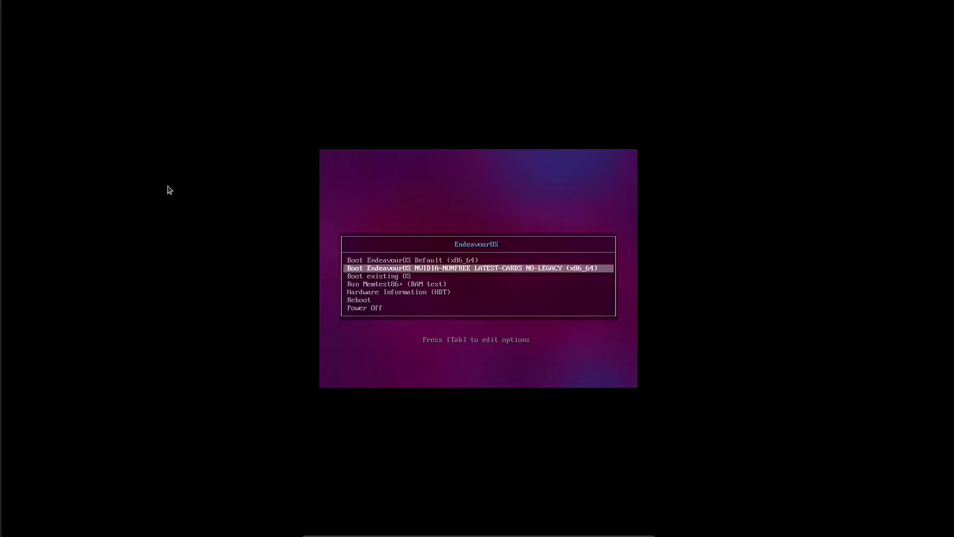
key(Up)
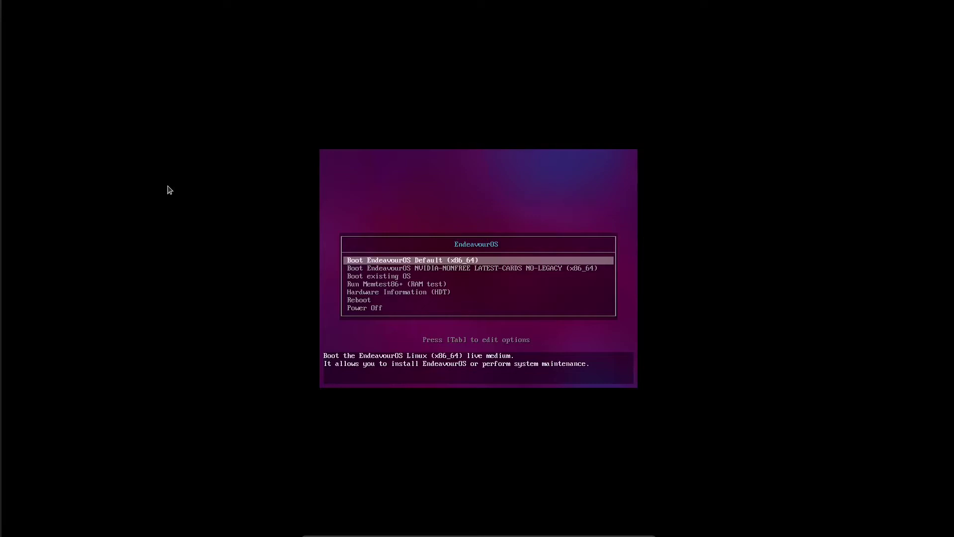
key(Down)
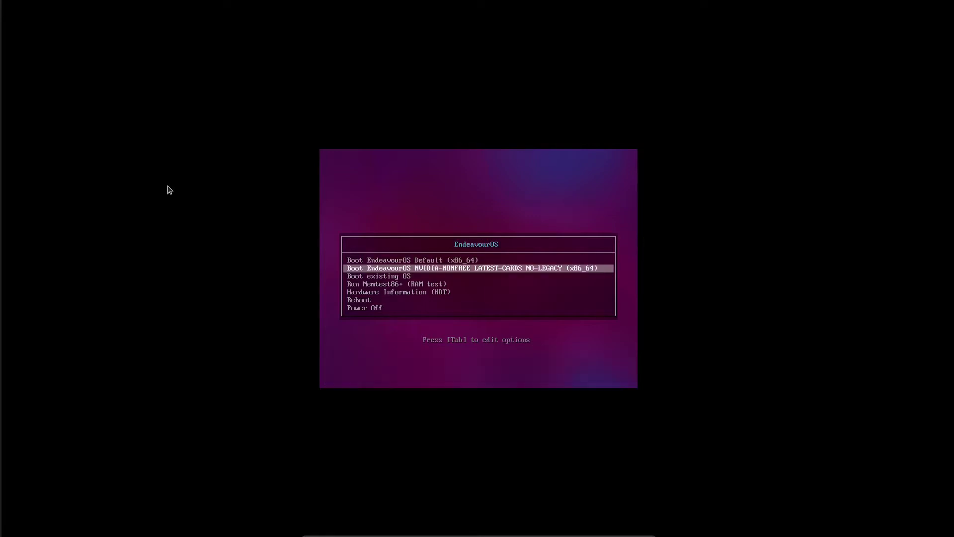
key(Up)
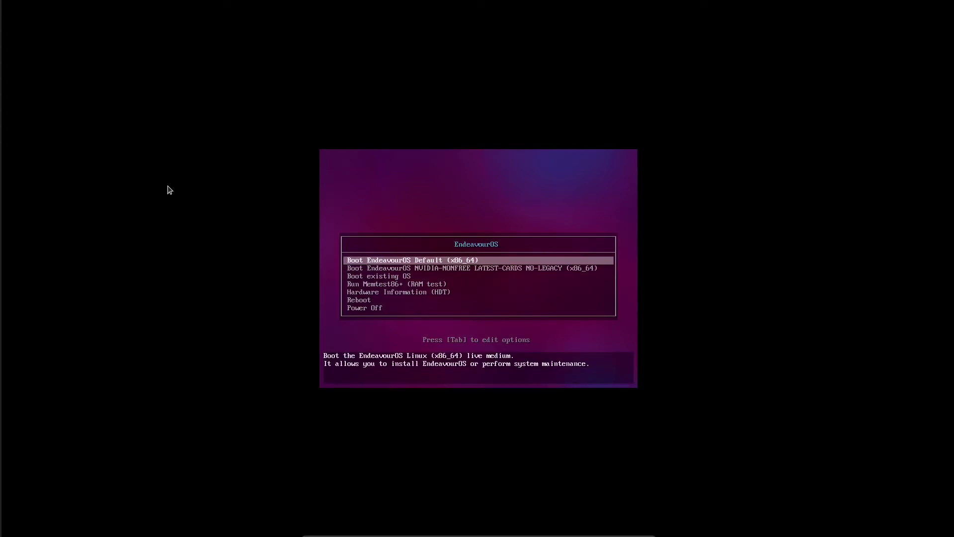
key(Return)
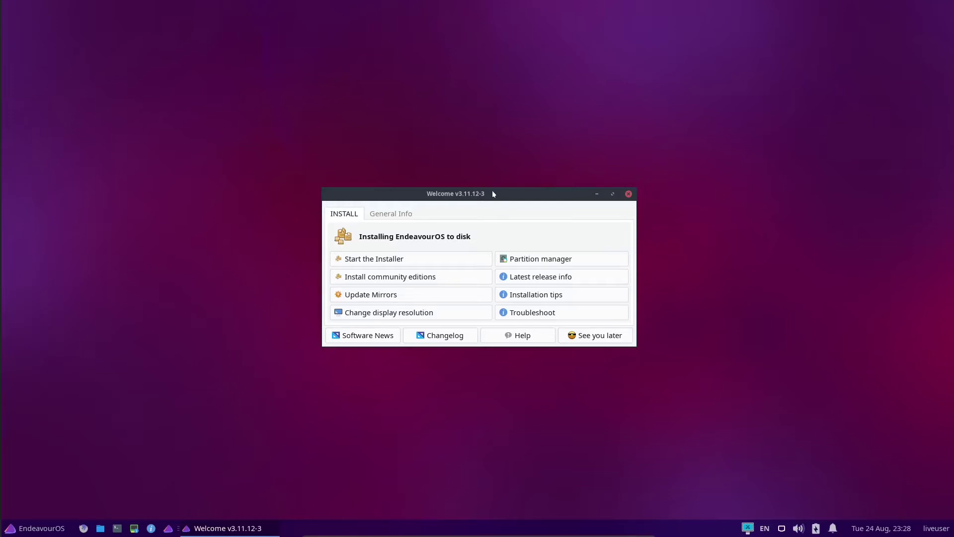
Move the Welcome window up toward the top of the live Xfce desktop
drag(492, 193, 471, 160)
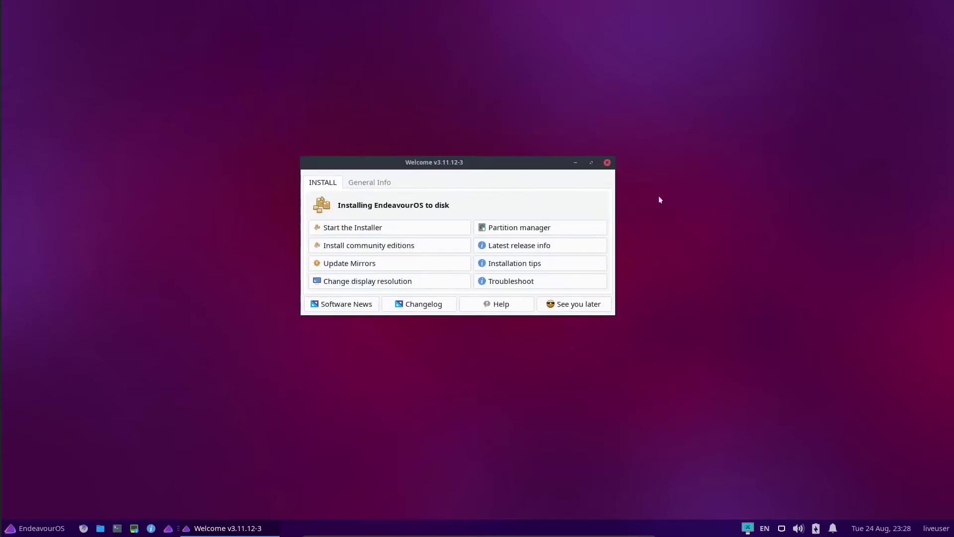
click(40, 531)
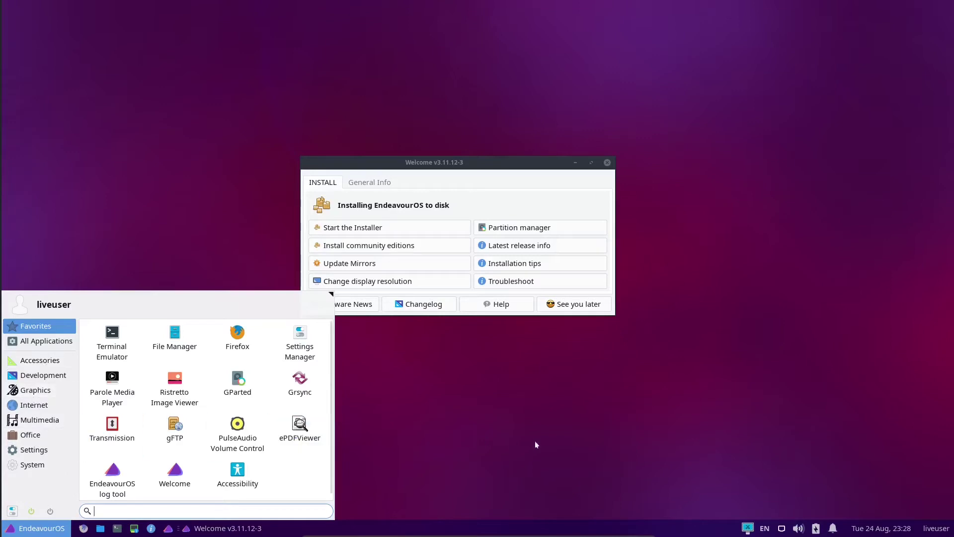
click(610, 432)
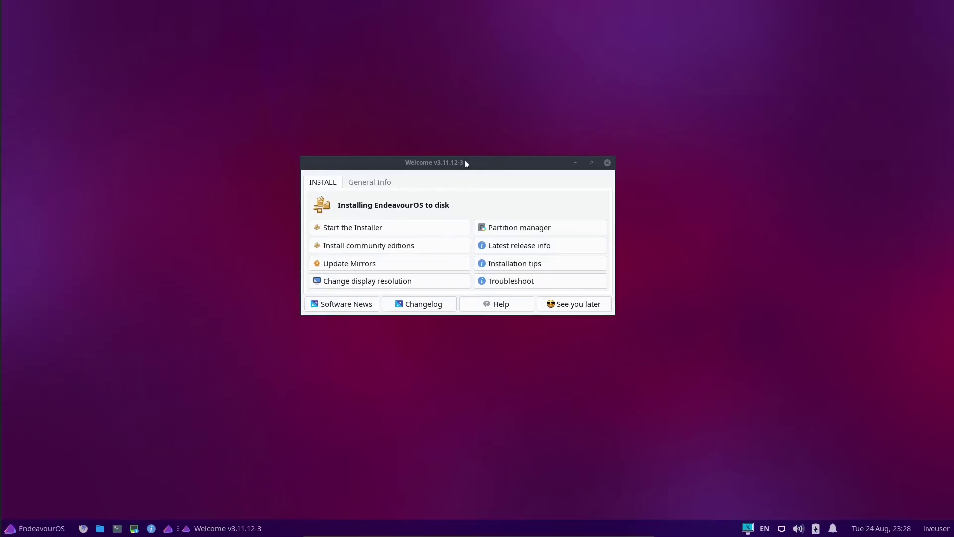
drag(466, 163, 515, 100)
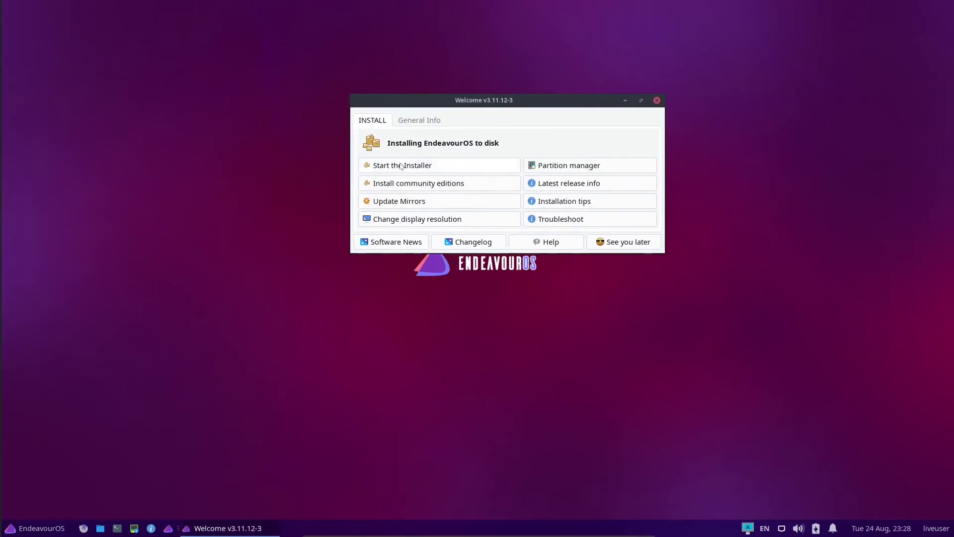
Start the installer from Welcome and choose the Online installation method
click(430, 169)
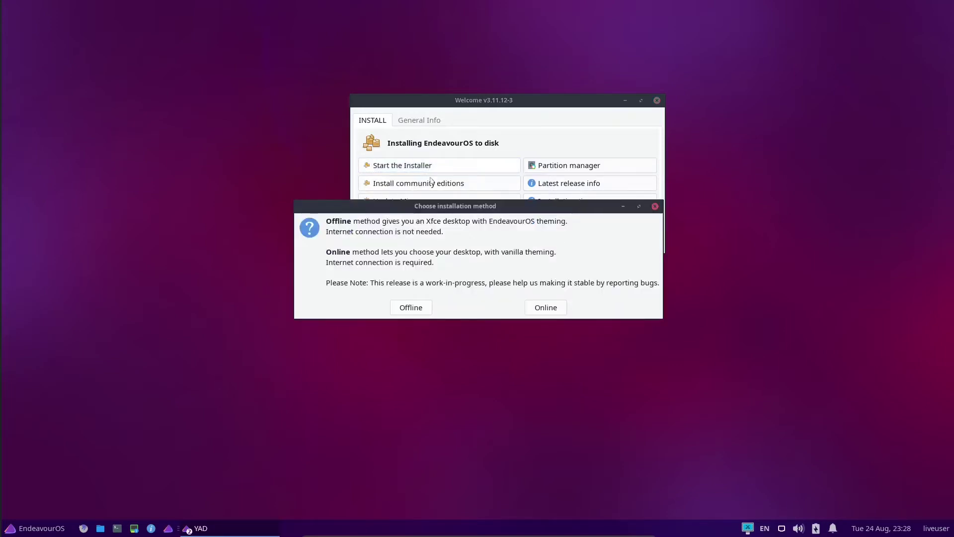
drag(486, 207, 474, 136)
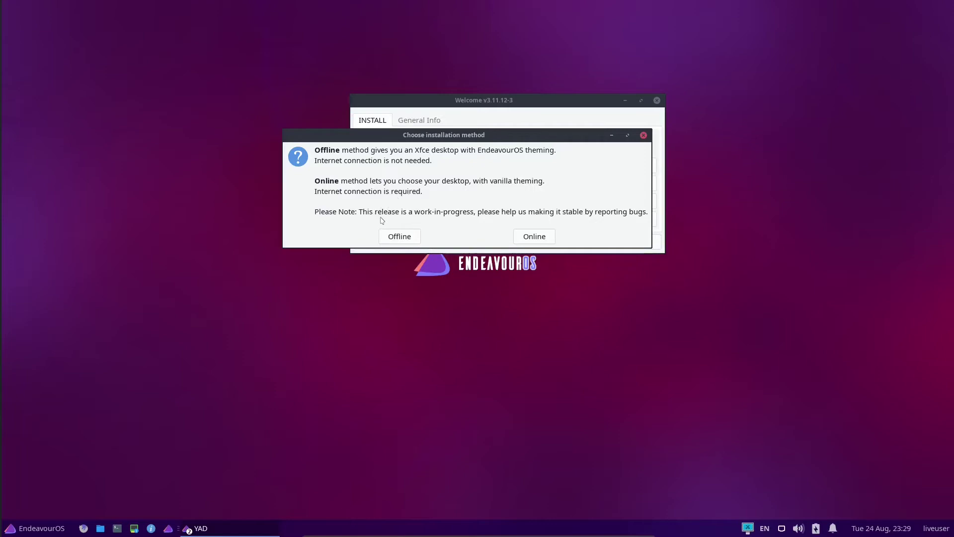
drag(469, 135, 514, 116)
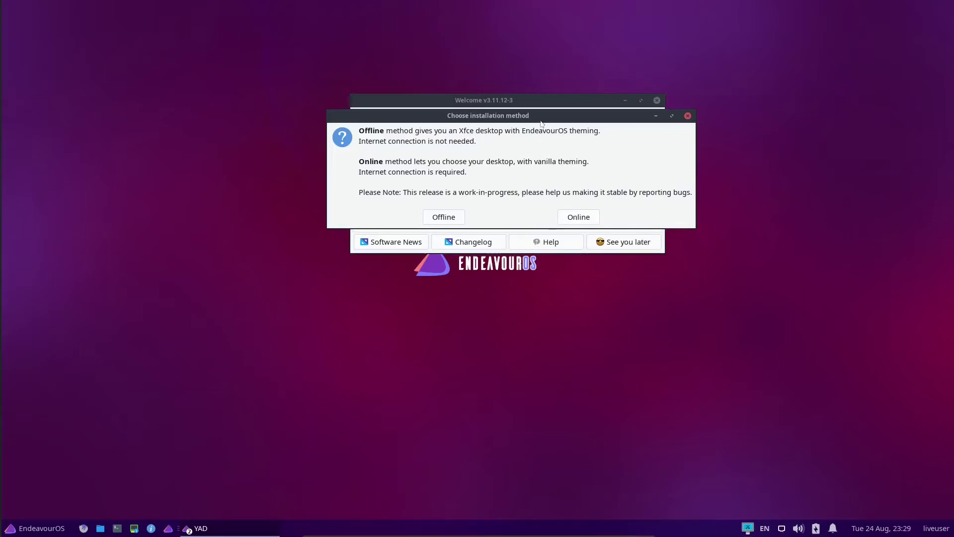
drag(535, 123, 529, 129)
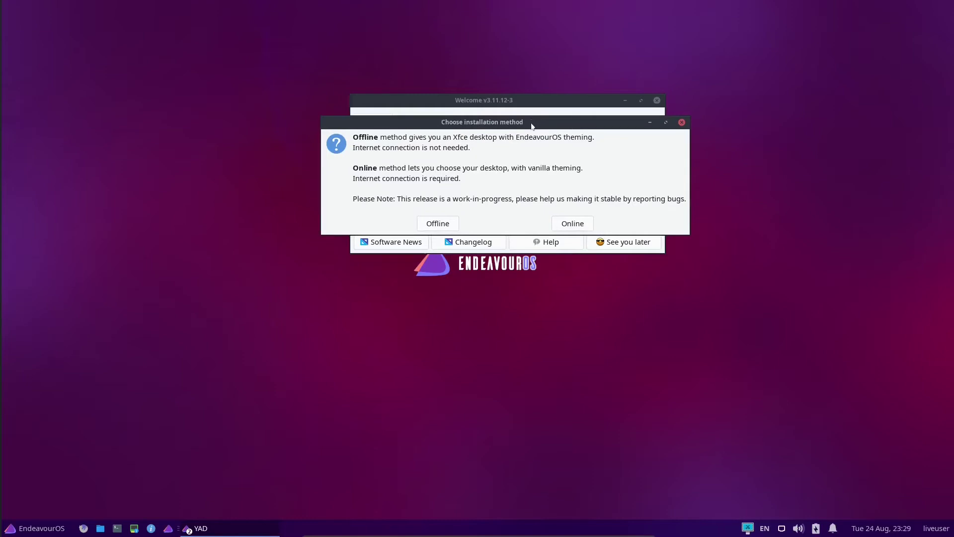
click(567, 227)
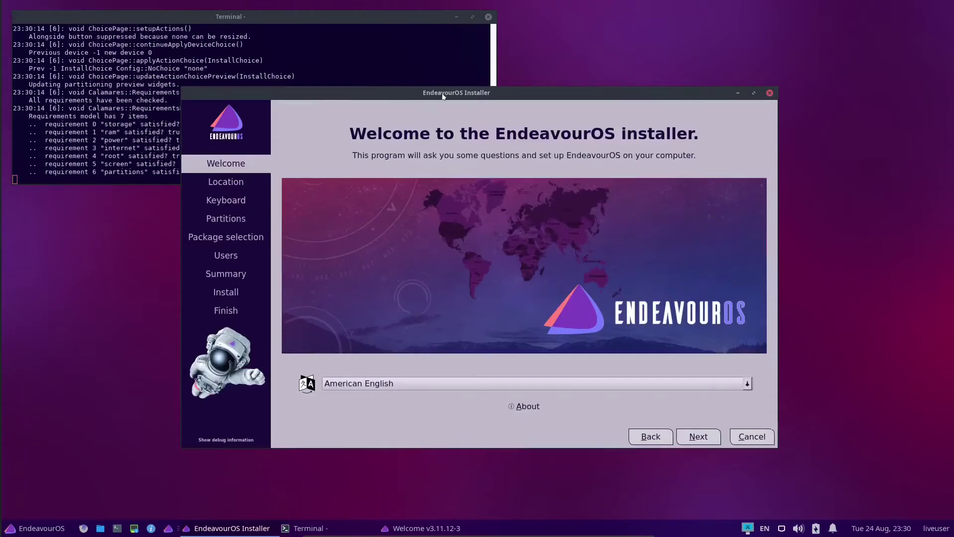
Place the installer window centre-screen, overlapping the debug terminal
drag(470, 96, 645, 164)
drag(356, 17, 344, 7)
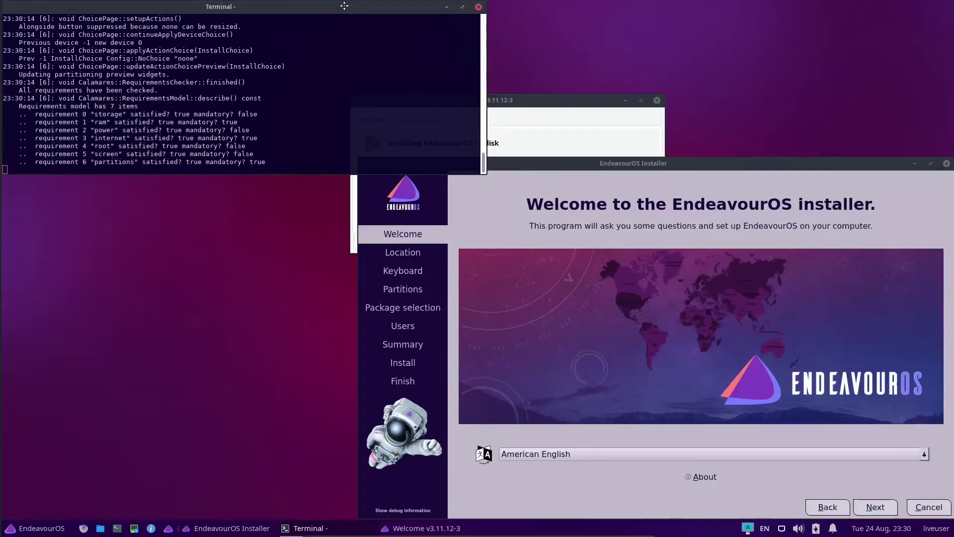
drag(620, 164, 441, 78)
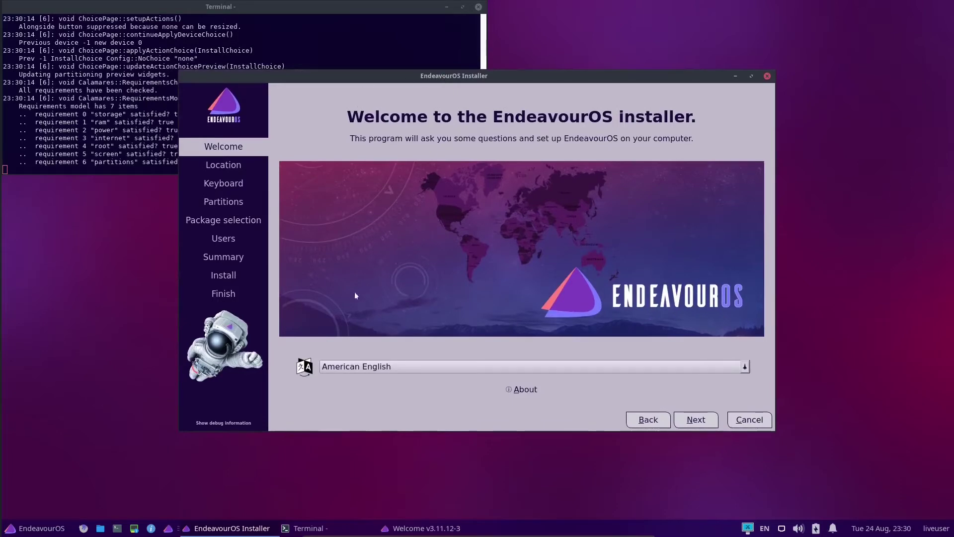
drag(502, 76, 501, 70)
Switch the installer to français, accept Toronto, and test the French (Canada) keyboard layout
click(355, 361)
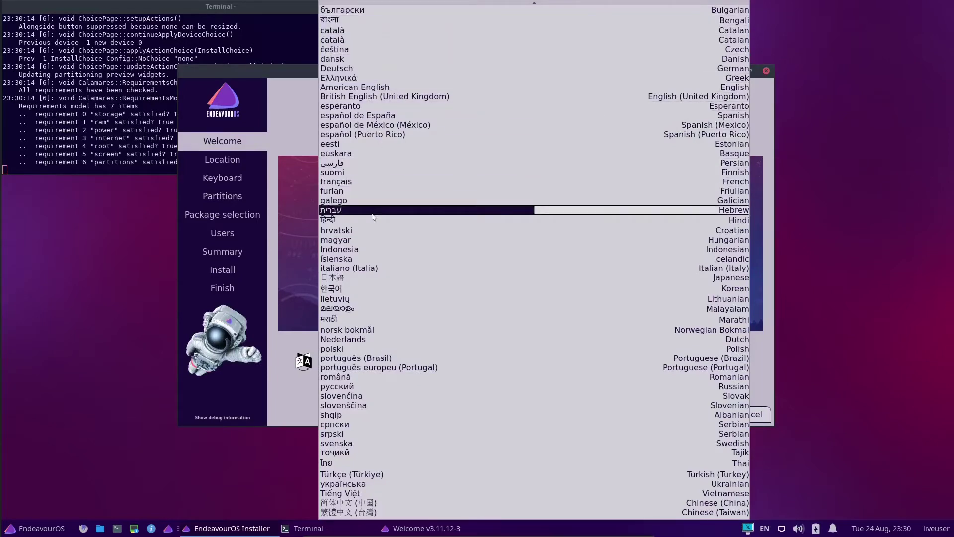
click(356, 183)
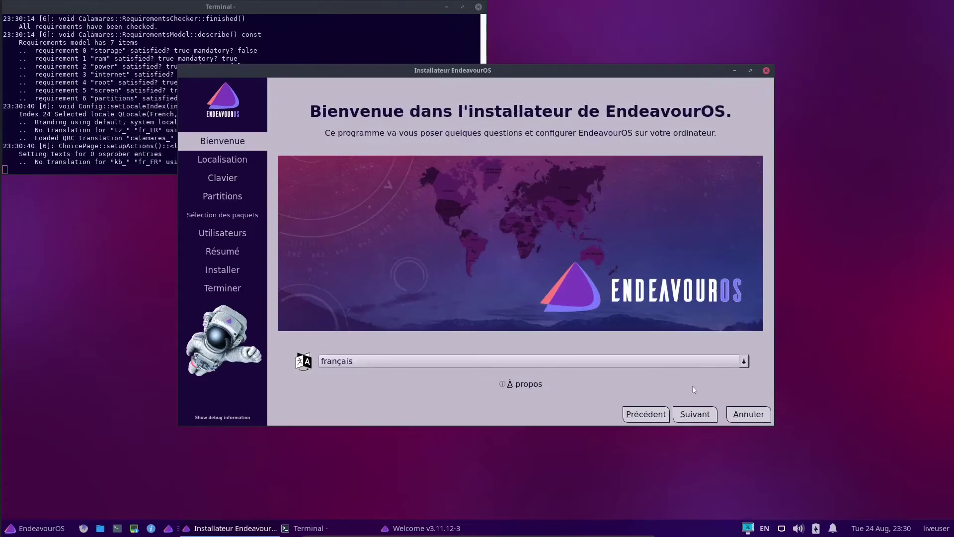
click(703, 417)
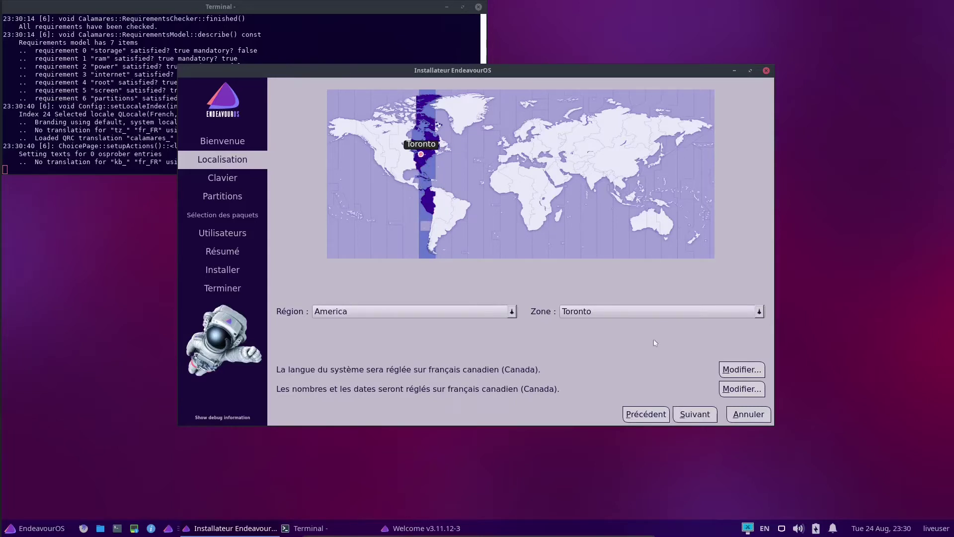
click(695, 414)
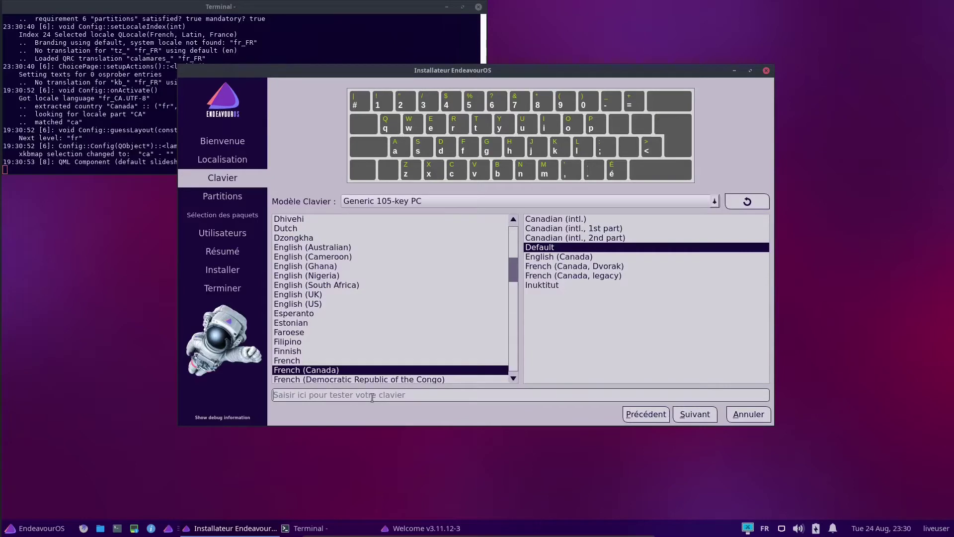
text(#<>})
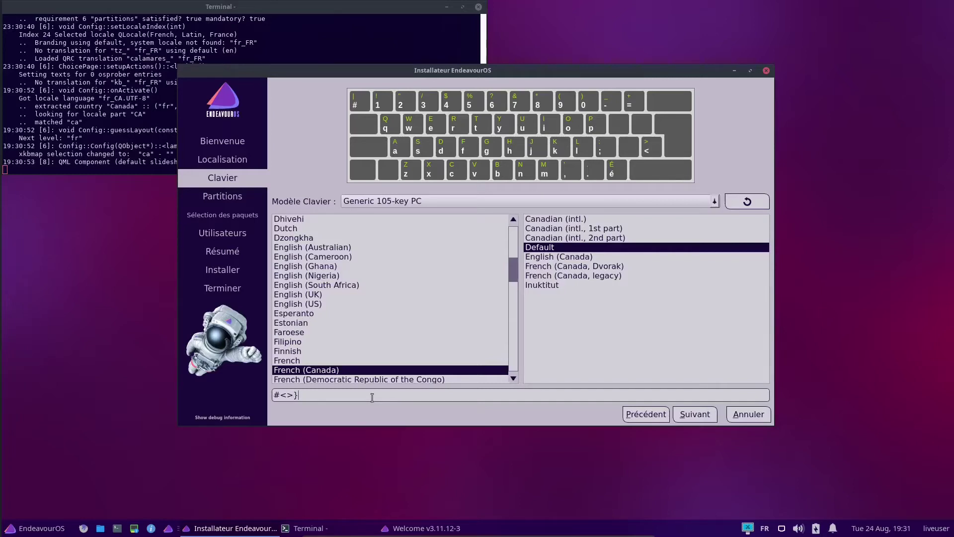
text(é«»)
Choose 'Effacer le disque' with 'Aucun Swap' and proceed to package selection
click(694, 415)
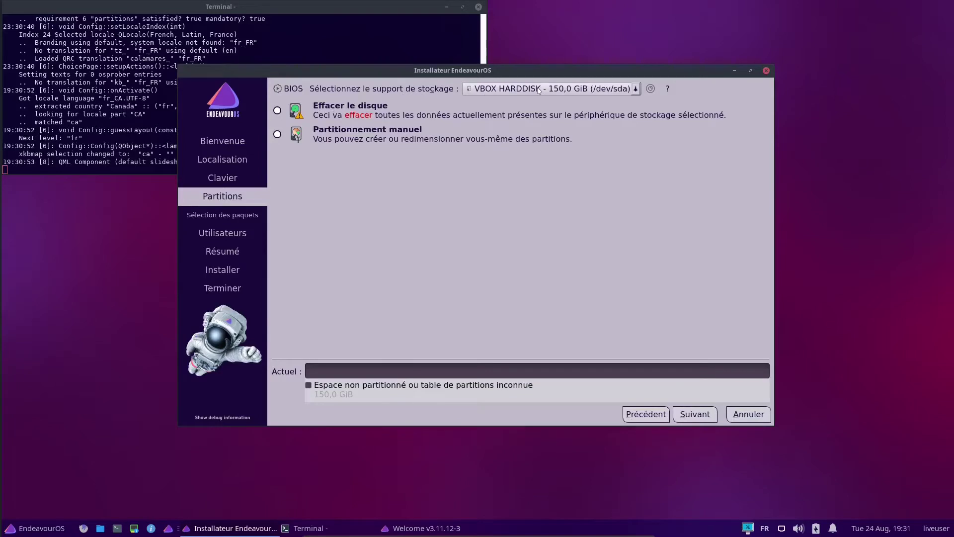
click(278, 110)
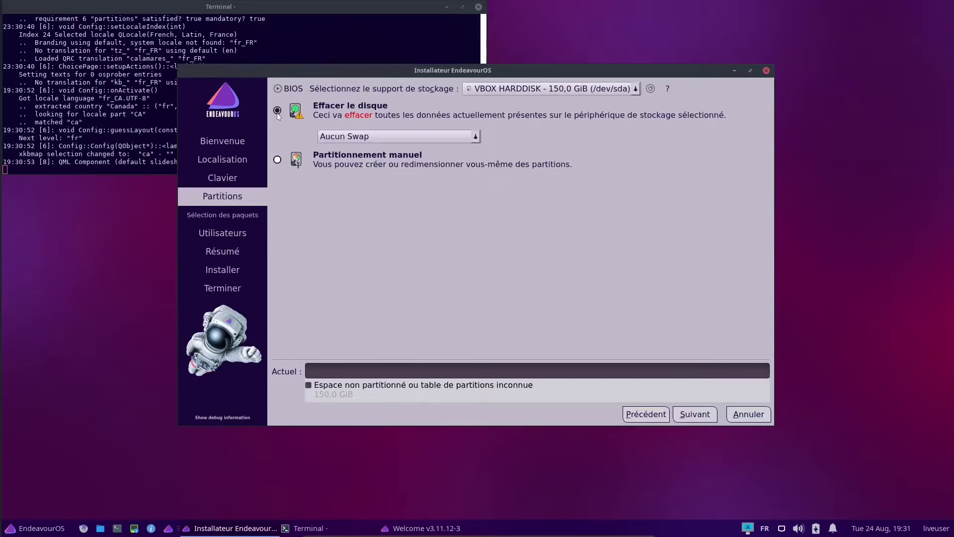
click(425, 139)
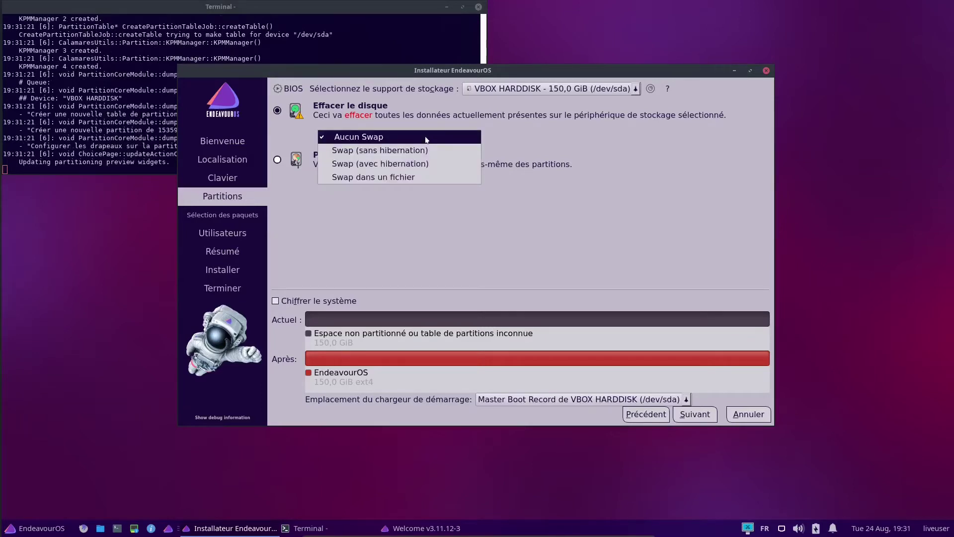
click(426, 138)
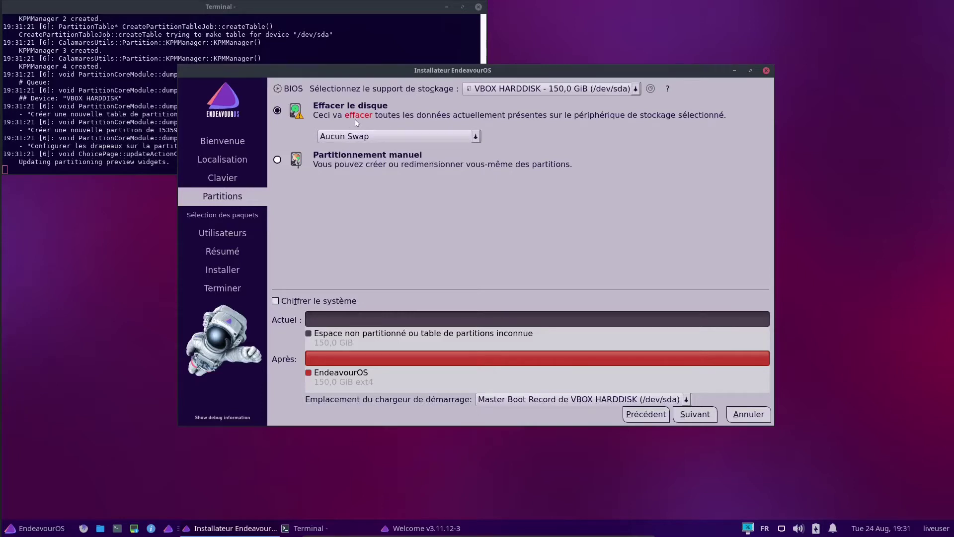
click(380, 138)
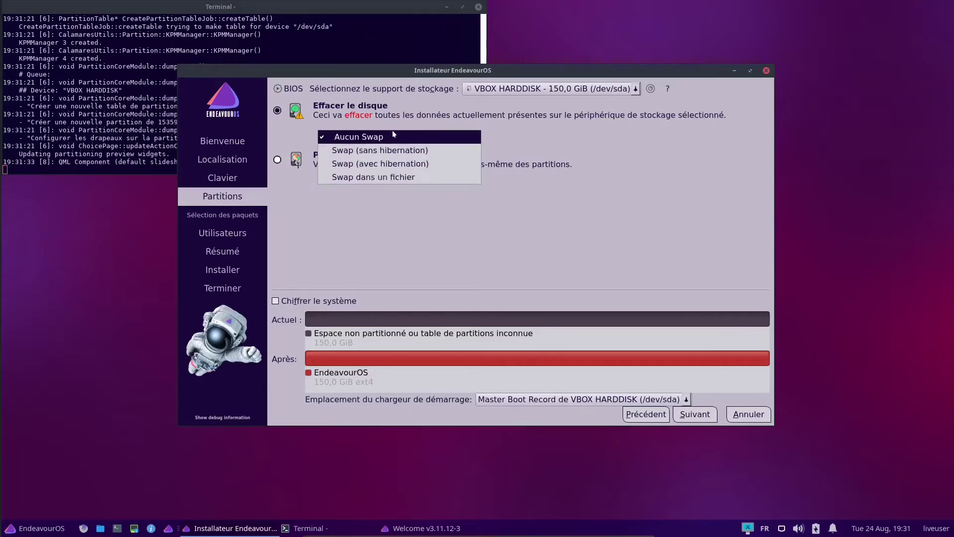
click(421, 110)
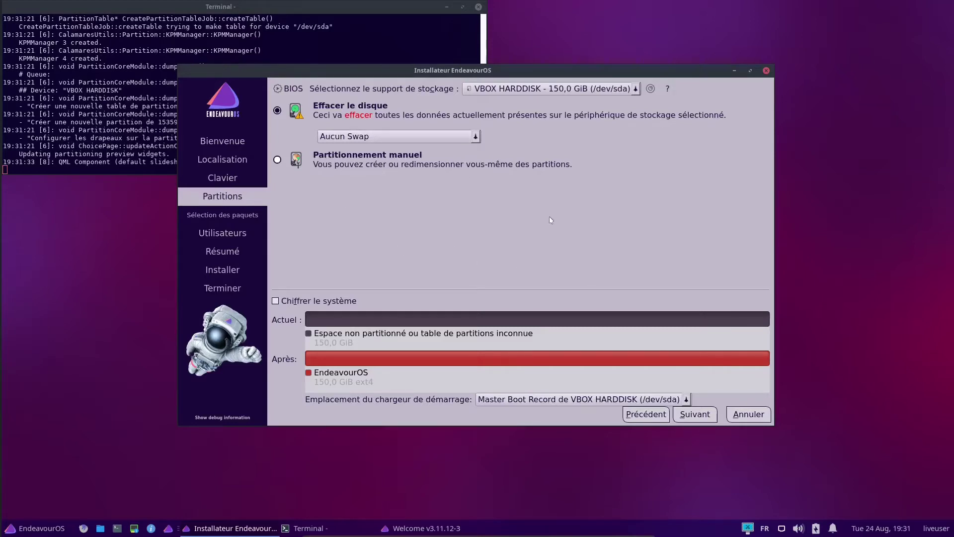
click(705, 420)
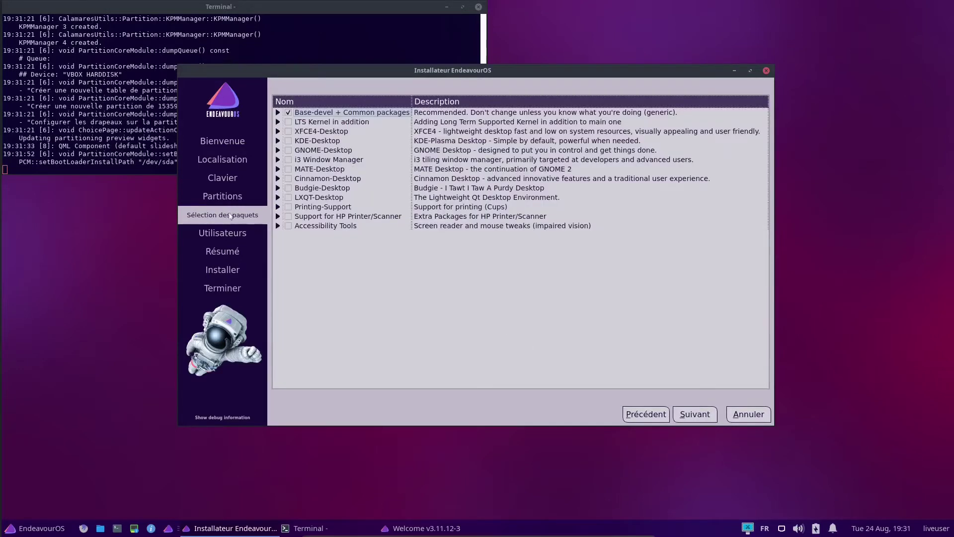
Tick the Base-devel + Common packages group and expand its subgroups
mouse_move(224, 219)
click(289, 113)
click(278, 112)
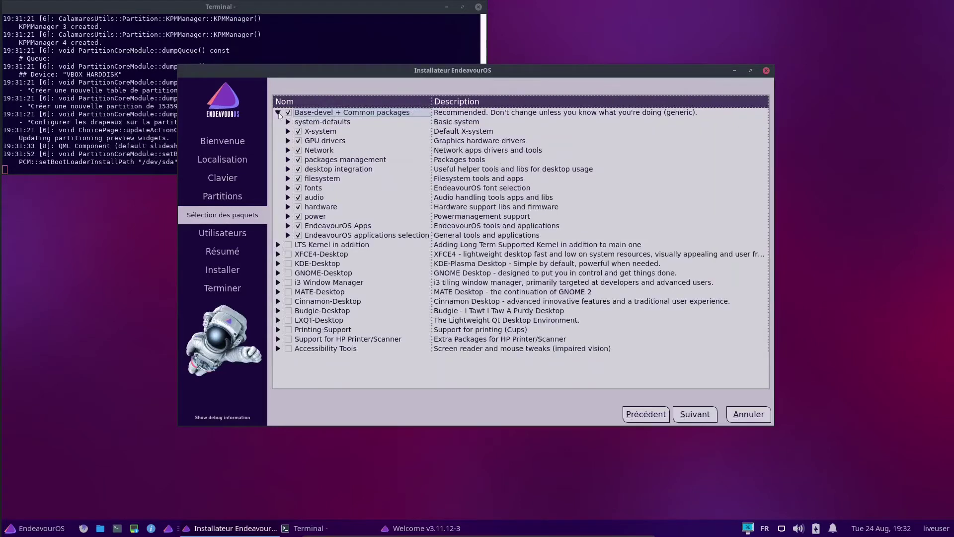
click(278, 113)
click(278, 113)
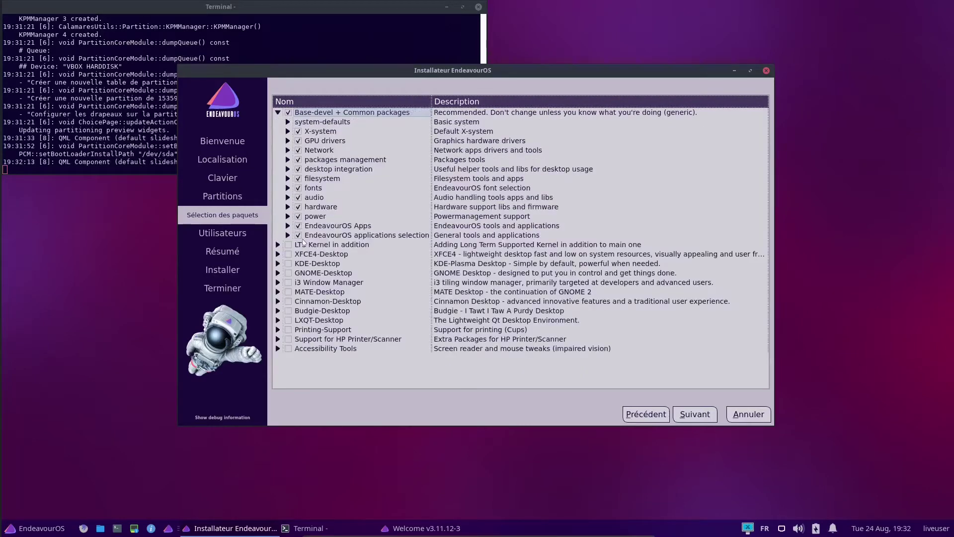
Peek into the system-defaults, X-system, GPU drivers and Network subgroups, then collapse the group
click(287, 122)
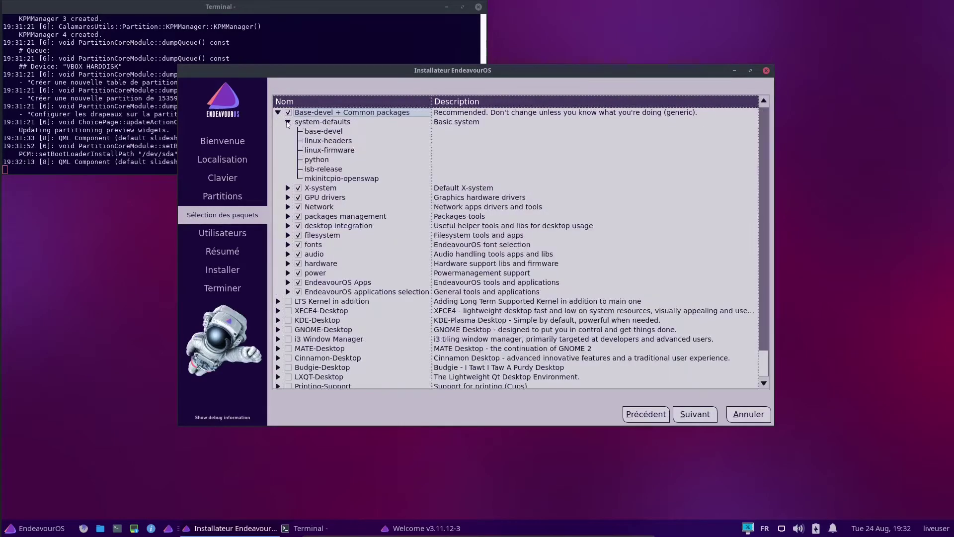
click(287, 122)
click(288, 131)
click(288, 131)
click(287, 132)
click(288, 132)
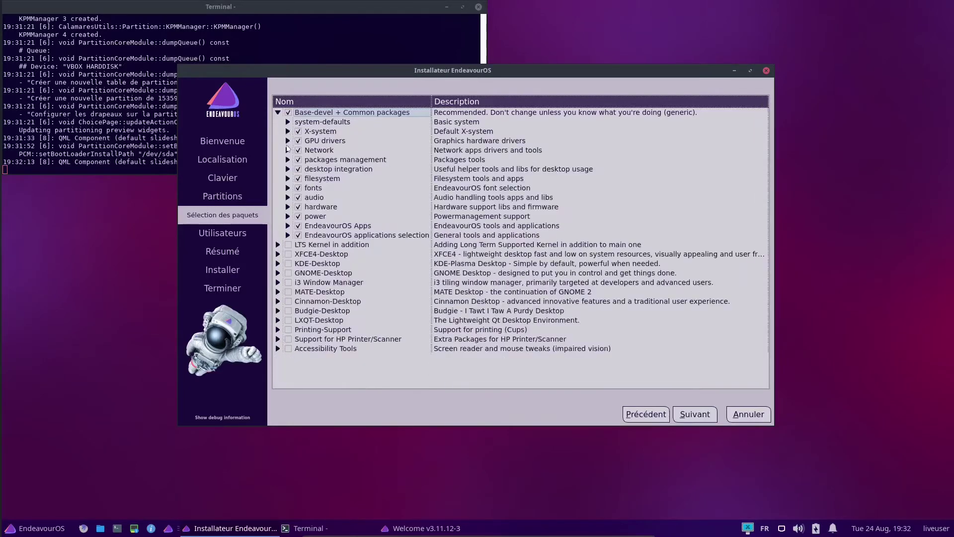
click(287, 141)
click(287, 141)
click(288, 151)
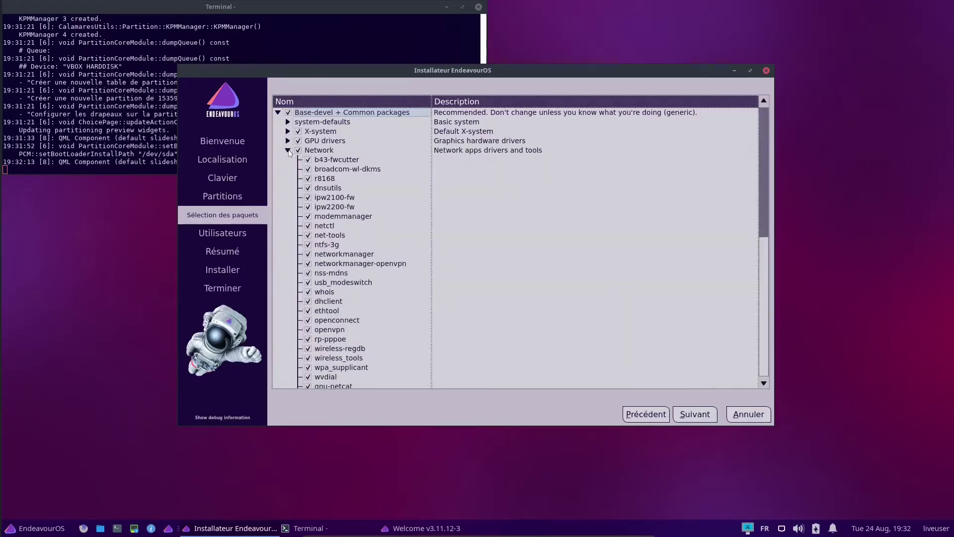
click(288, 151)
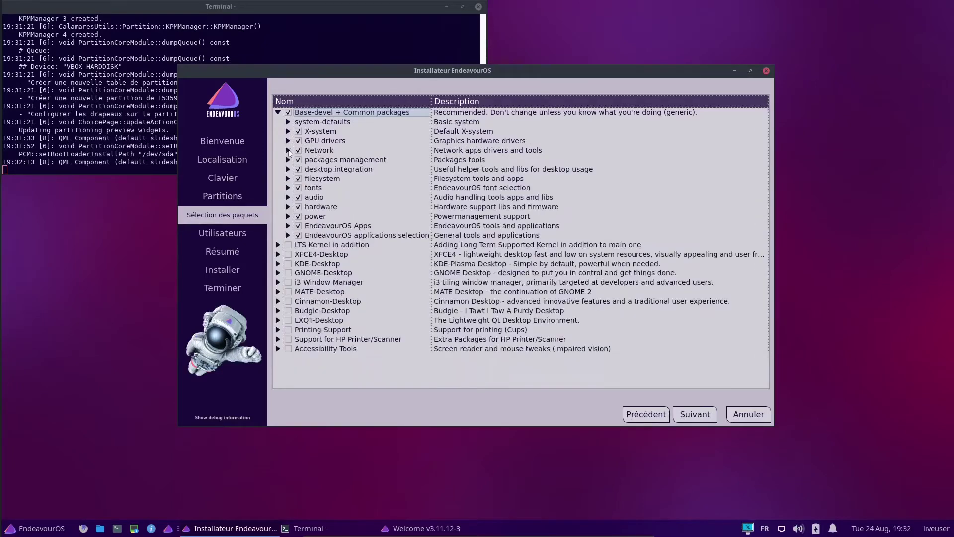
click(278, 112)
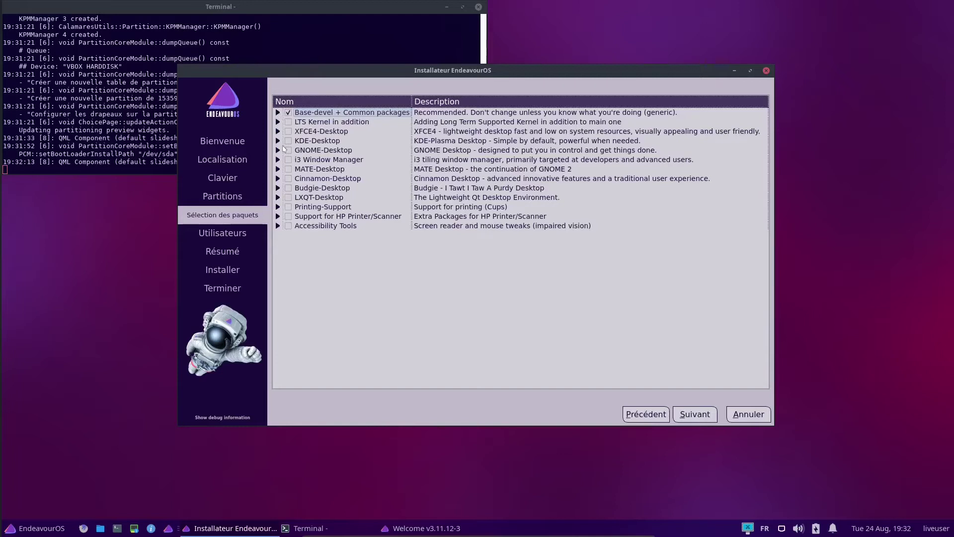
Include the KDE, GNOME, i3, MATE, Cinnamon and LXQT desktop groups
click(278, 121)
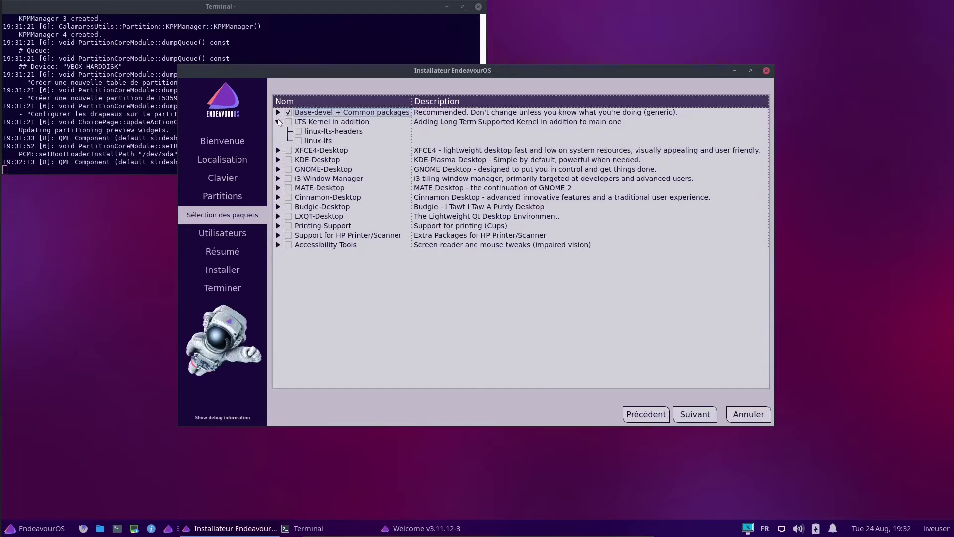
click(279, 122)
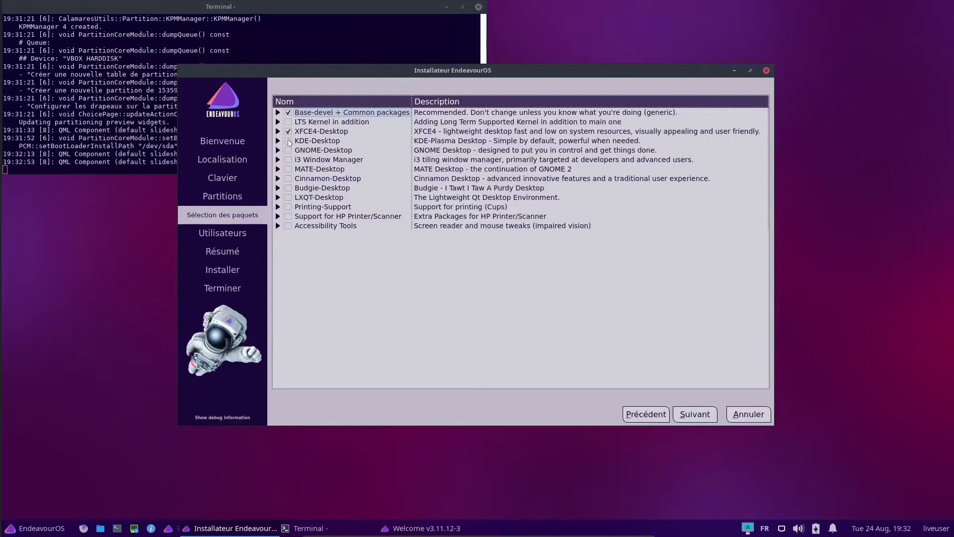
click(289, 141)
click(288, 150)
click(288, 160)
click(288, 170)
click(289, 179)
click(288, 199)
Tick Printing-Support, HP Printer/Scanner support, Accessibility Tools and LTS Kernel groups
click(278, 207)
click(278, 207)
click(289, 206)
click(279, 217)
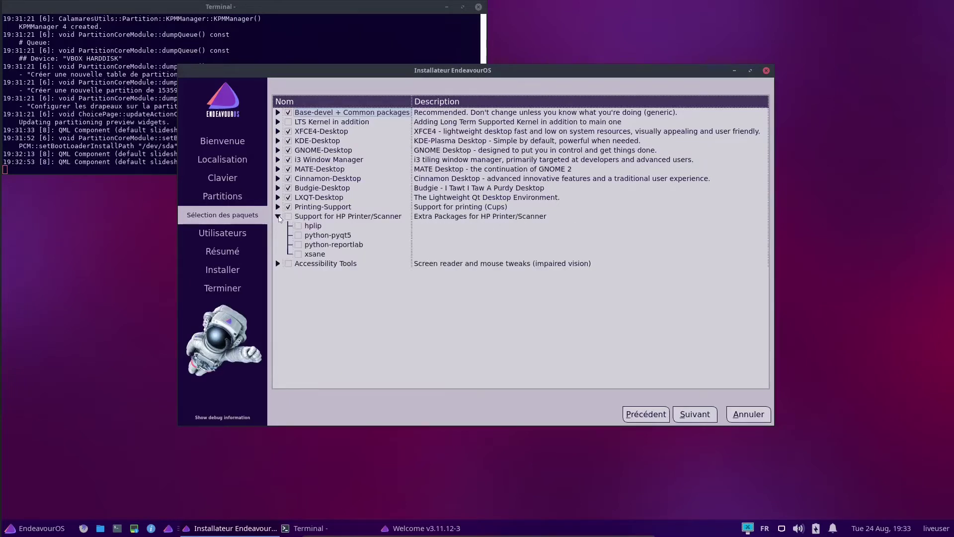
click(278, 217)
click(288, 216)
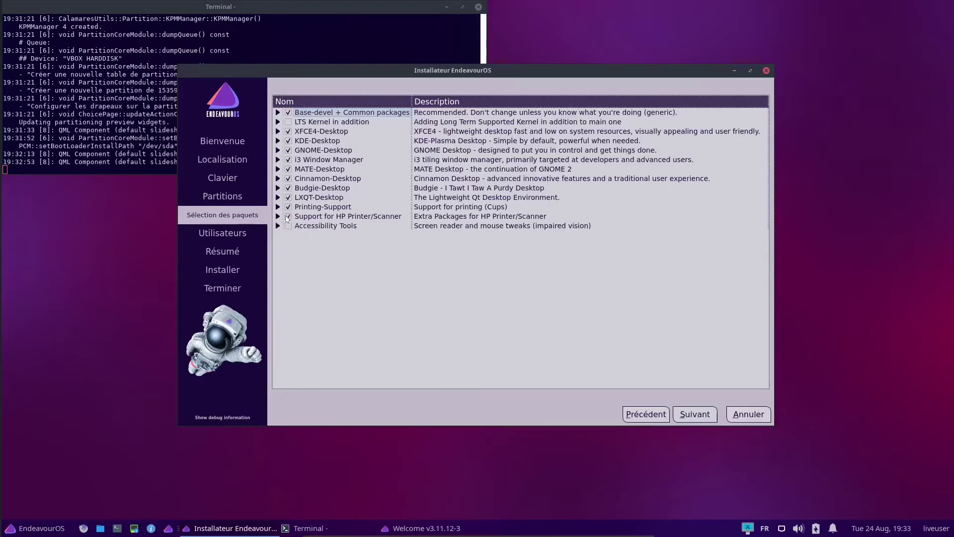
click(278, 226)
click(278, 226)
click(289, 226)
click(289, 122)
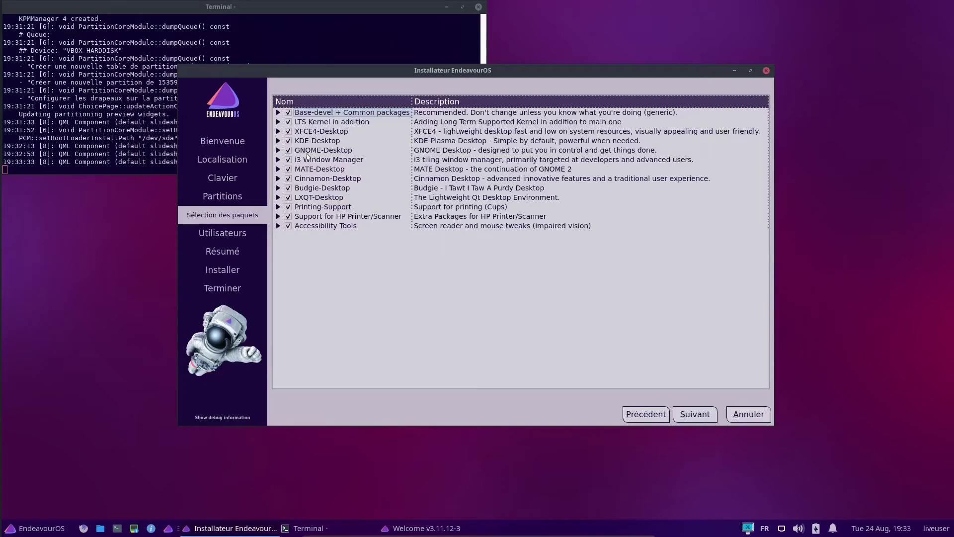
click(277, 150)
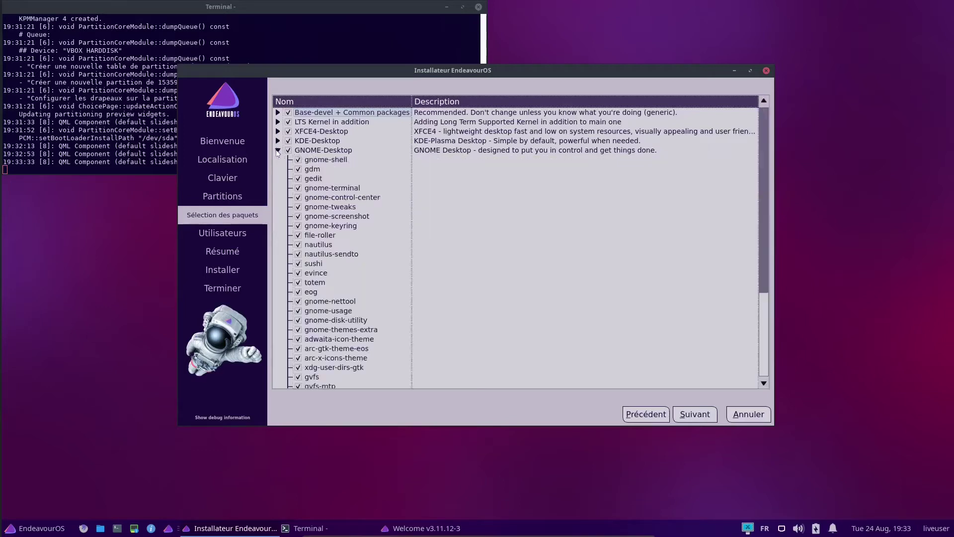
click(278, 150)
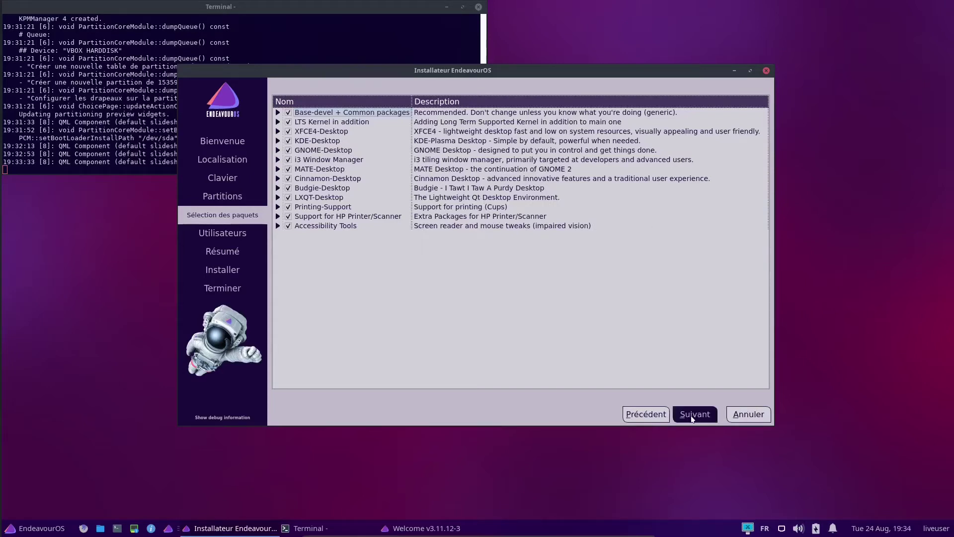
Enter the user's full name, a login name and computer name ZEOS6LOC-EndeavourOS
click(692, 419)
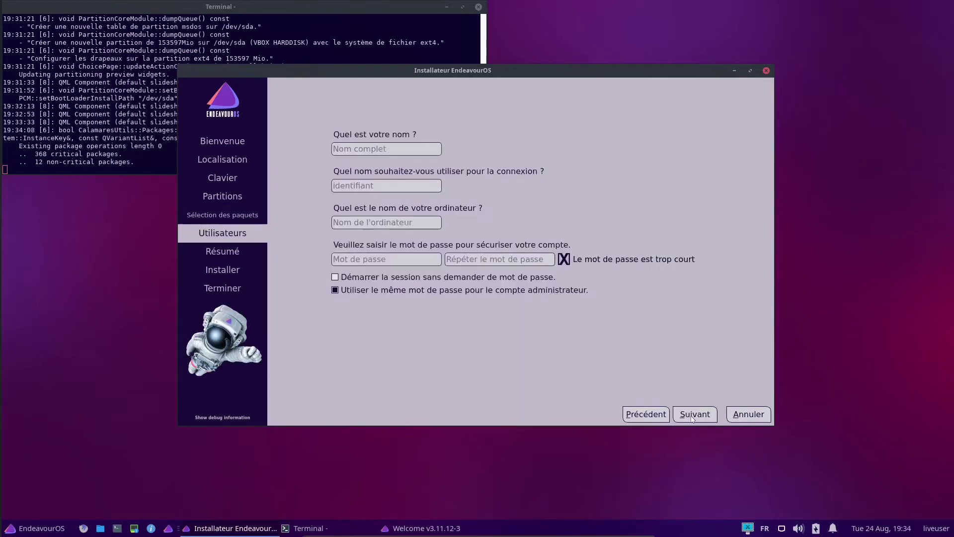
click(399, 149)
text(Soka Wakata)
key(Tab)
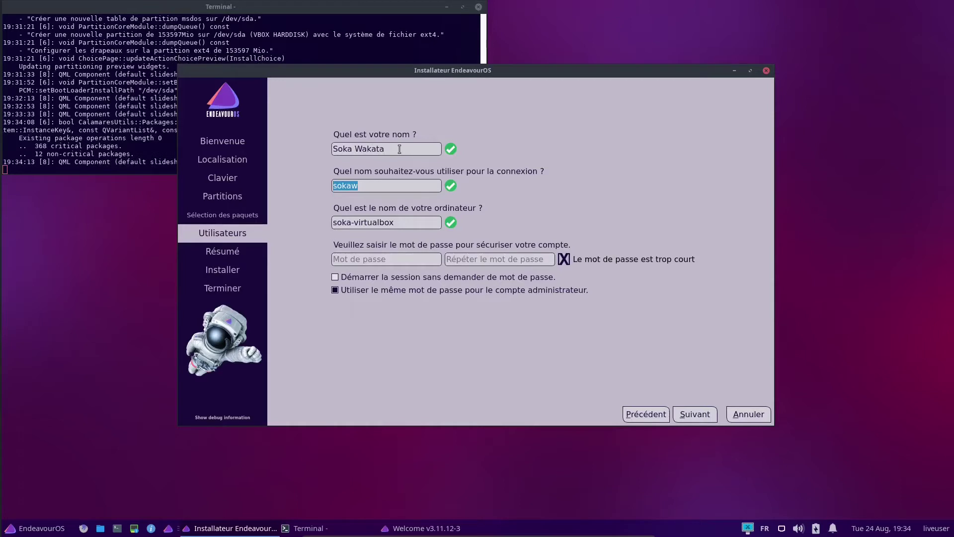
text(soka)
key(Tab)
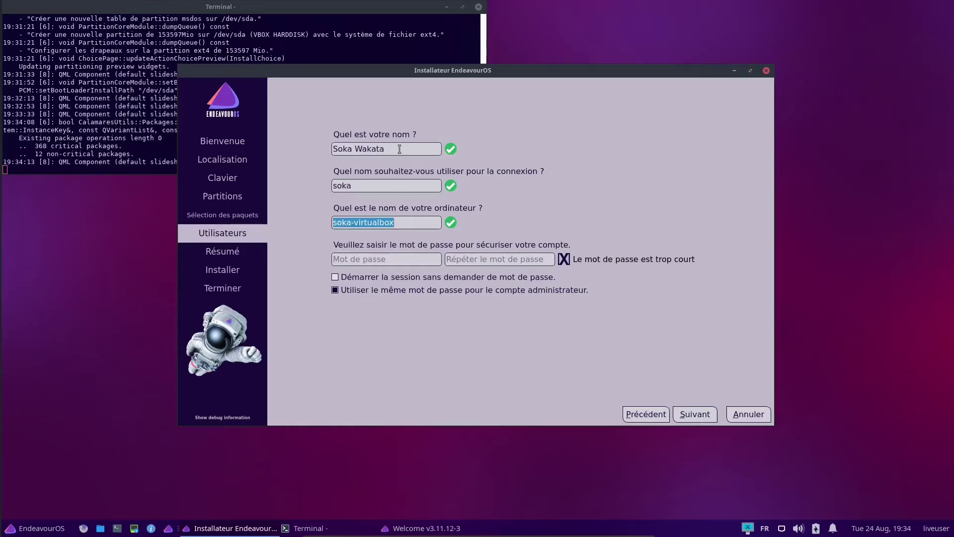
key(BackSpace)
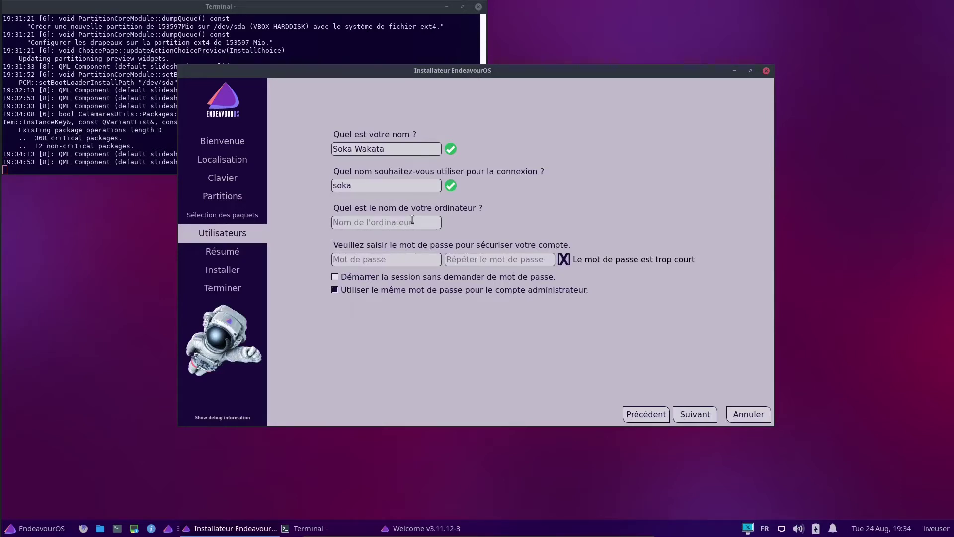
text(ZEOS6LOC-Endeavour)
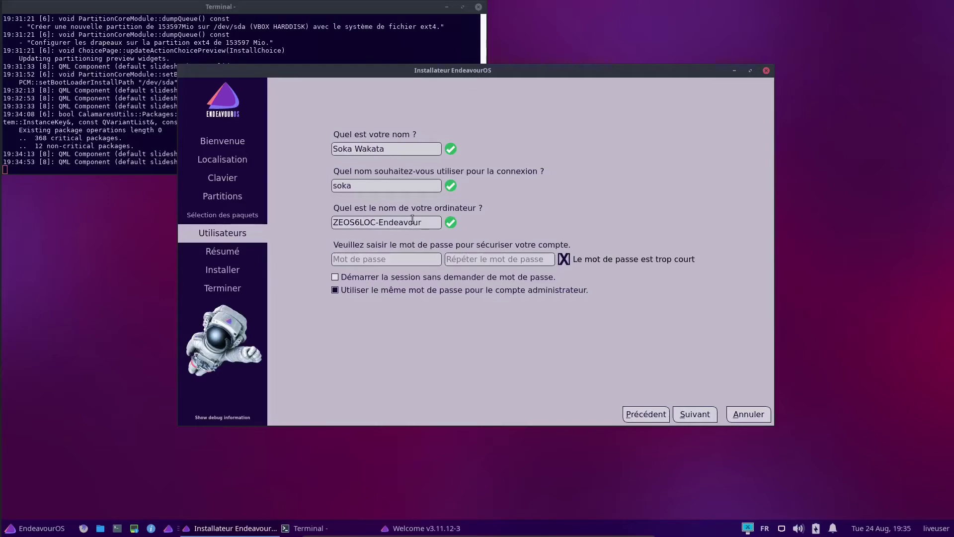
text(OS)
Correct the full name, set and confirm the account password, reusing it for administrator
click(413, 150)
text(12#)
key(BackSpace)
key(BackSpace)
key(BackSpace)
click(350, 259)
text(123456123456)
key(Tab)
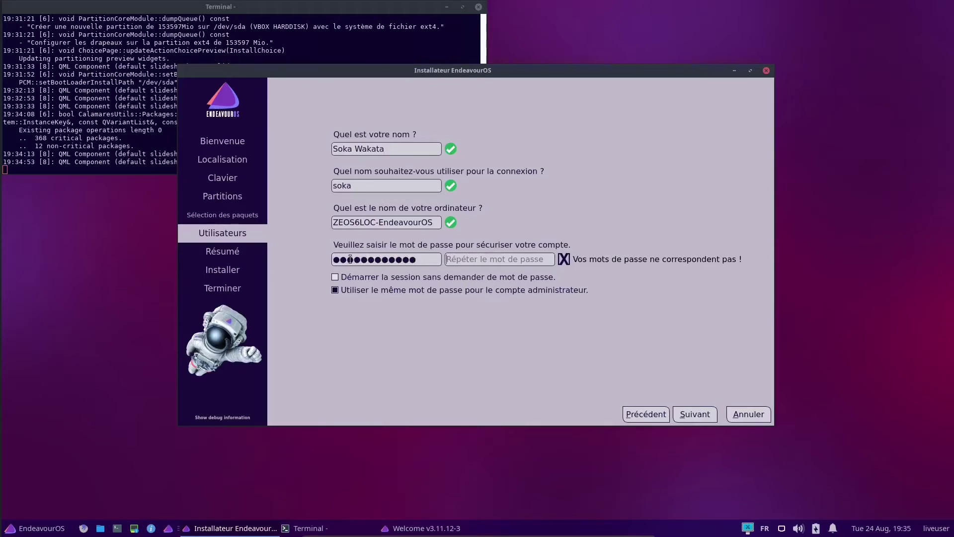
text(123456123)
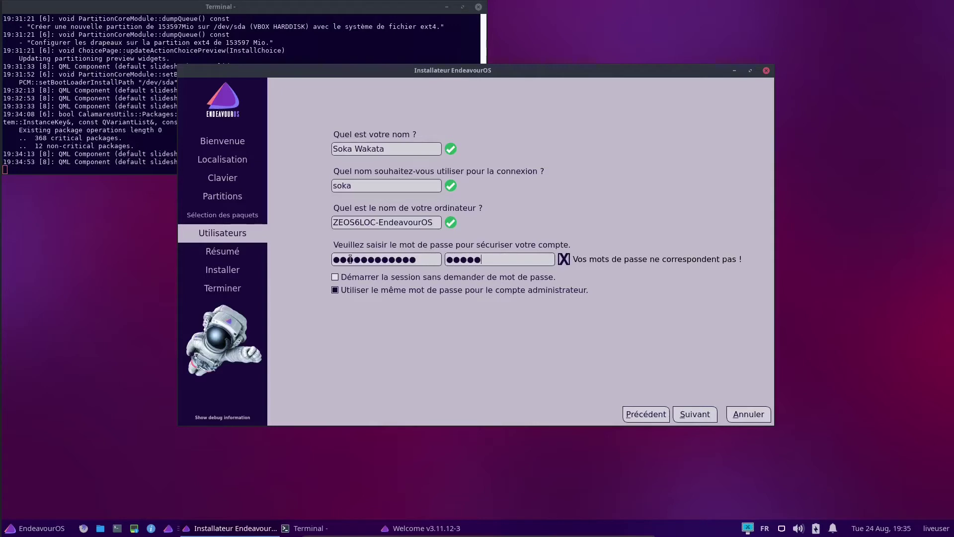
text(456)
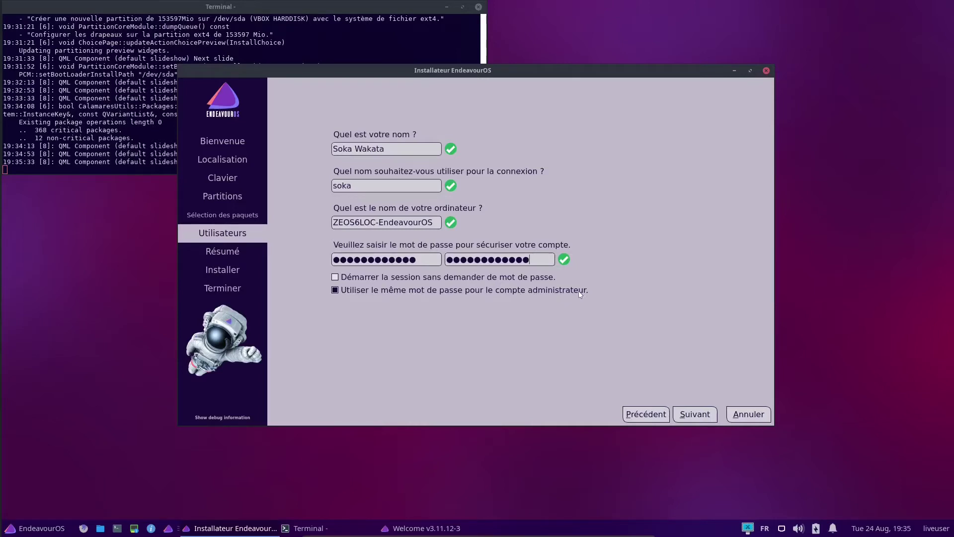
click(347, 293)
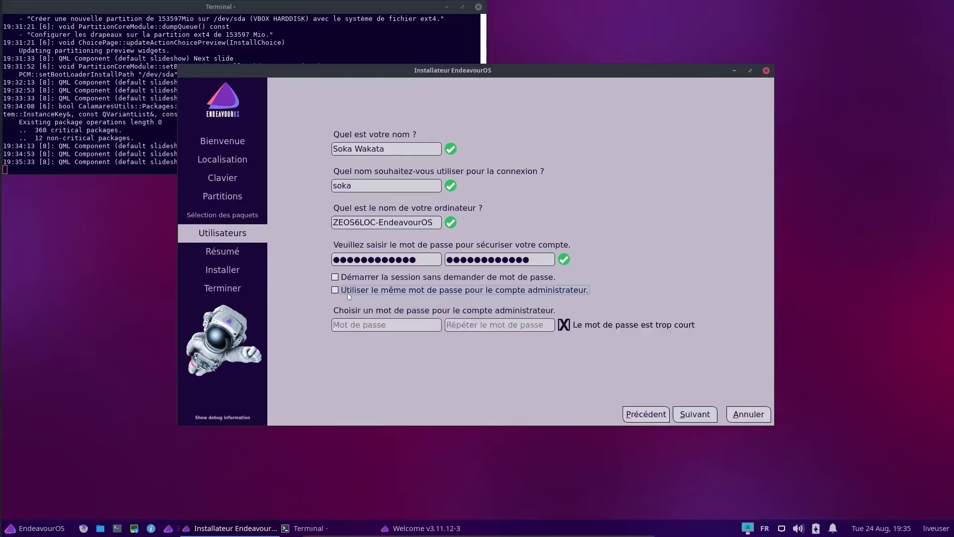
click(347, 293)
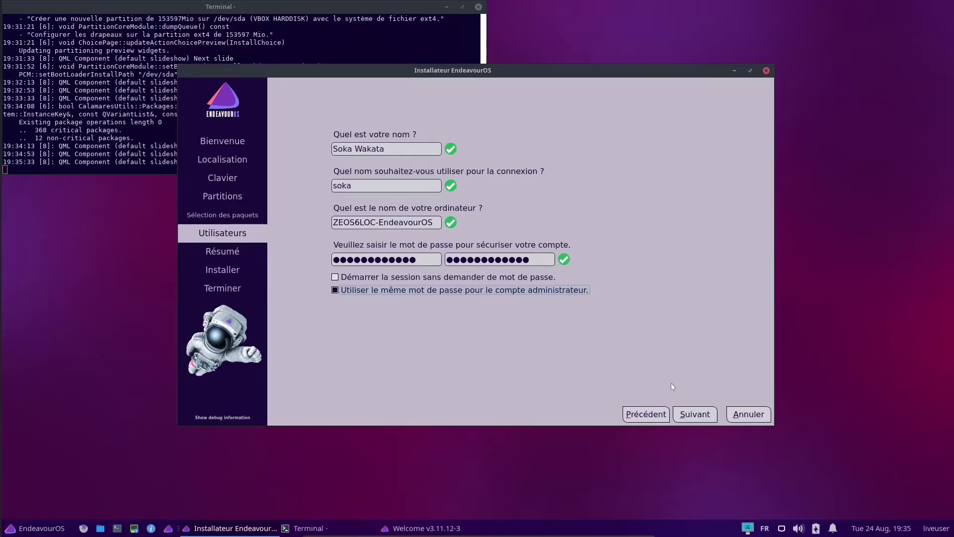
click(689, 417)
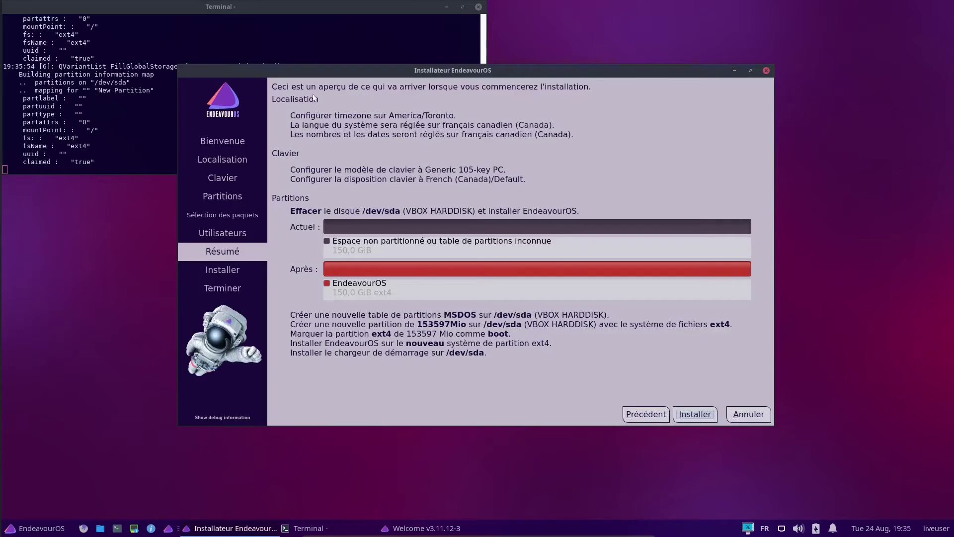
Launch the installation and confirm with Installer maintenant
click(695, 414)
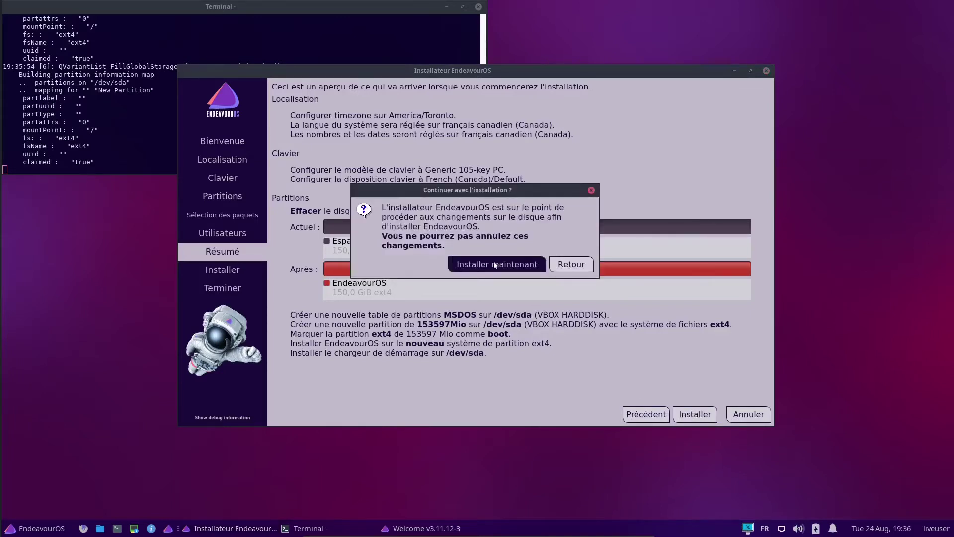
click(495, 264)
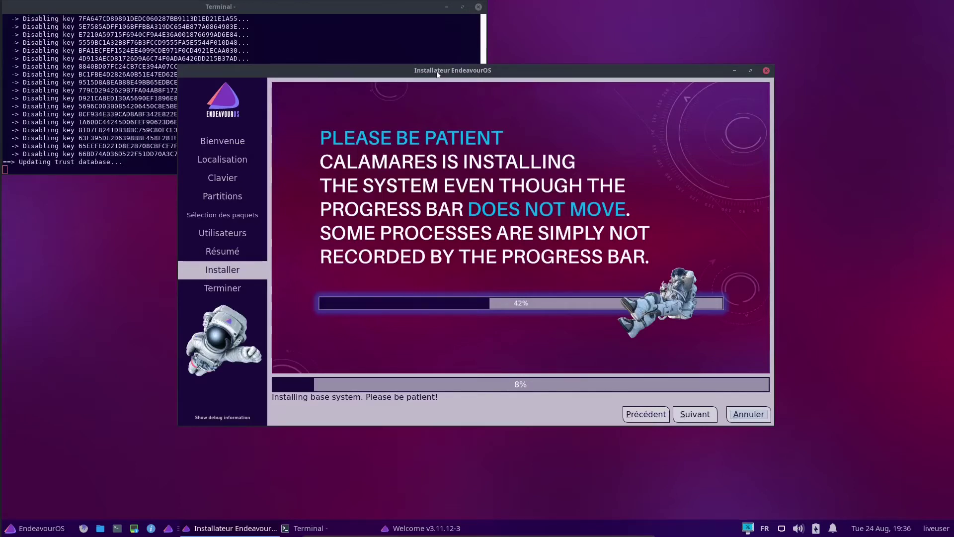
Move the installer window aside and stretch the terminal to full height while installing
drag(461, 72, 461, 31)
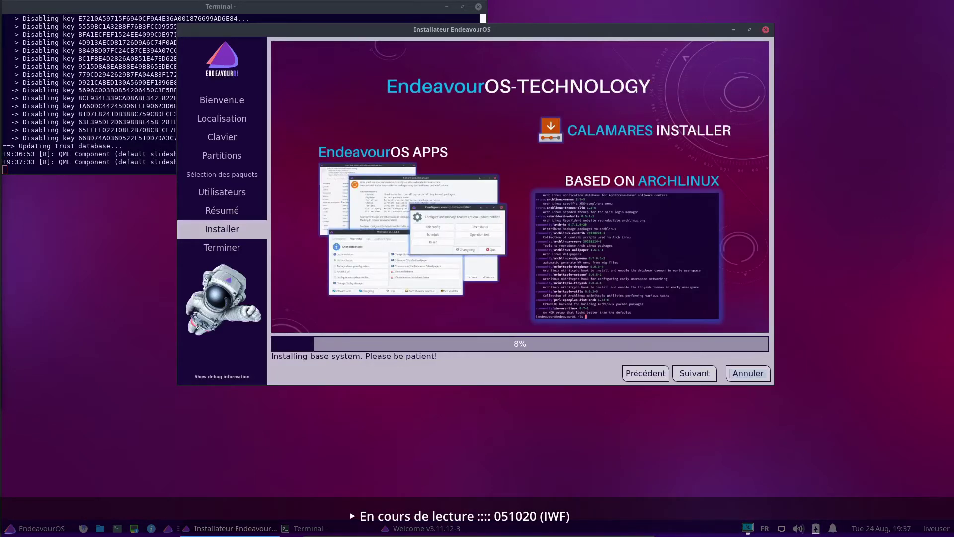
drag(468, 28, 649, 180)
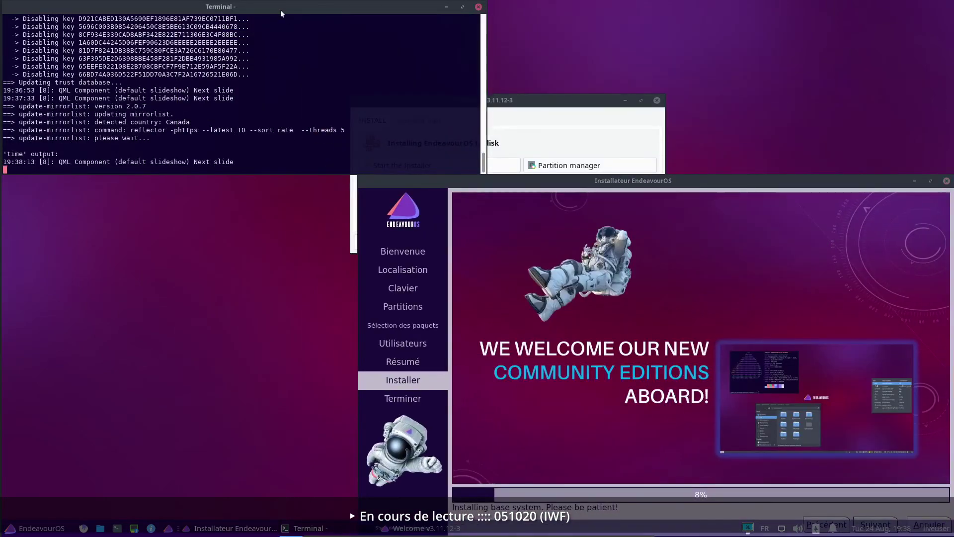
drag(210, 180, 209, 516)
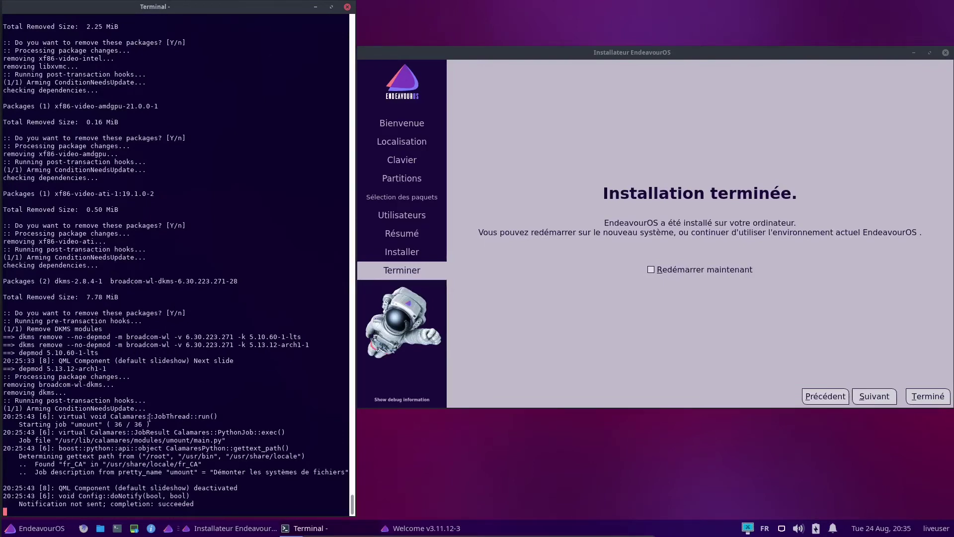
Tick Redémarrer maintenant and click Terminé to reboot into the installed system
drag(699, 49, 496, 50)
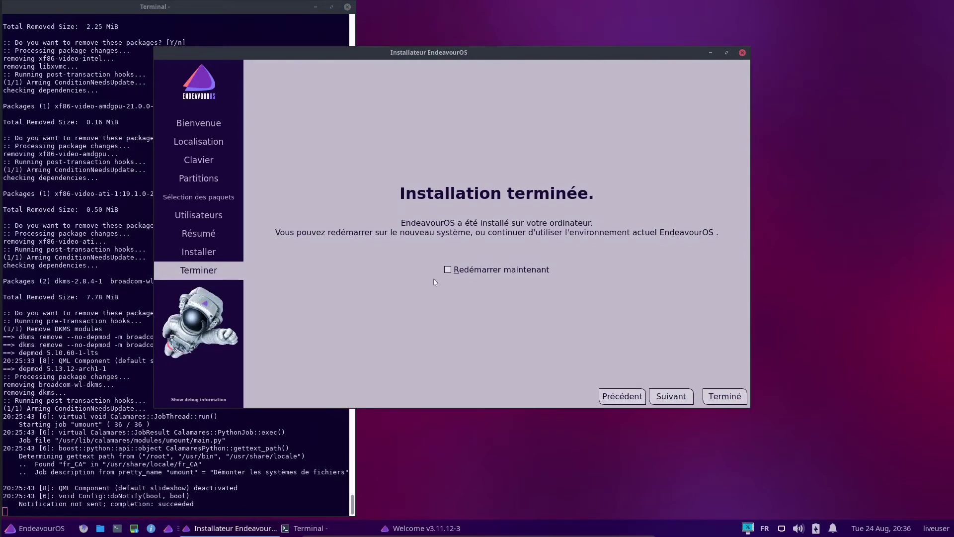
click(448, 270)
click(714, 397)
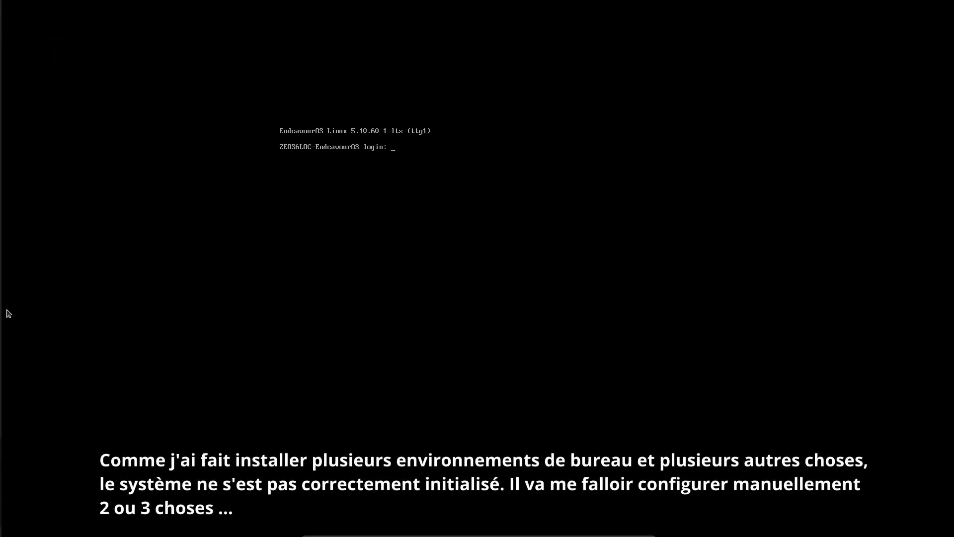
Log in with the user name at tty1 and run startx
text(soka)
key(Return)
key(Return)
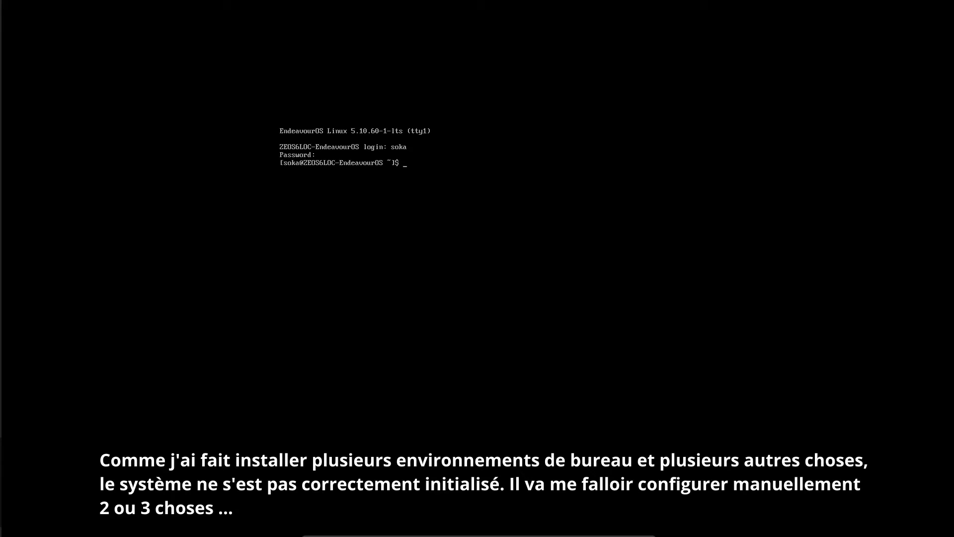
text(startx)
key(Return)
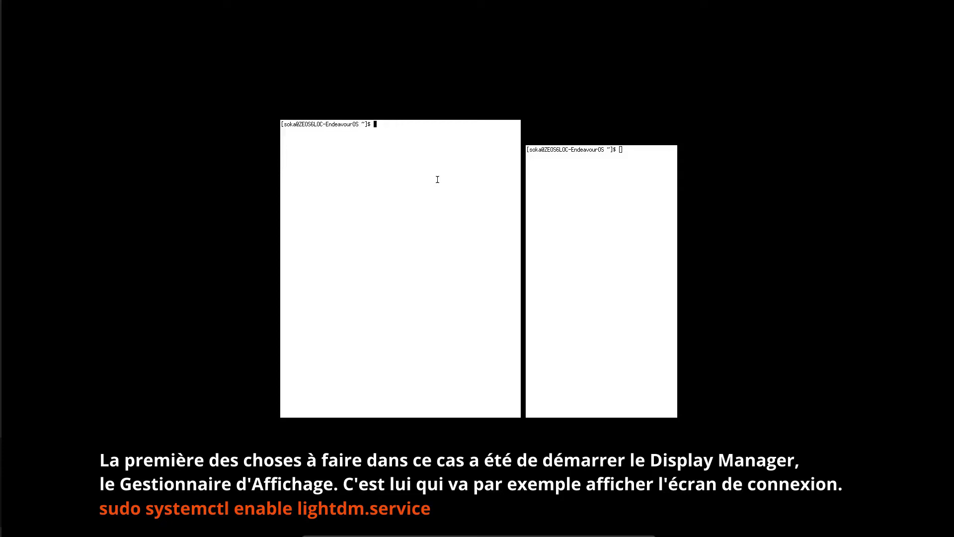
Run sudo systemctl enable lightdm.service, fixing the missing 's', enter the password, then reboot
text(udo systemctl enable lightdm.service)
key(Return)
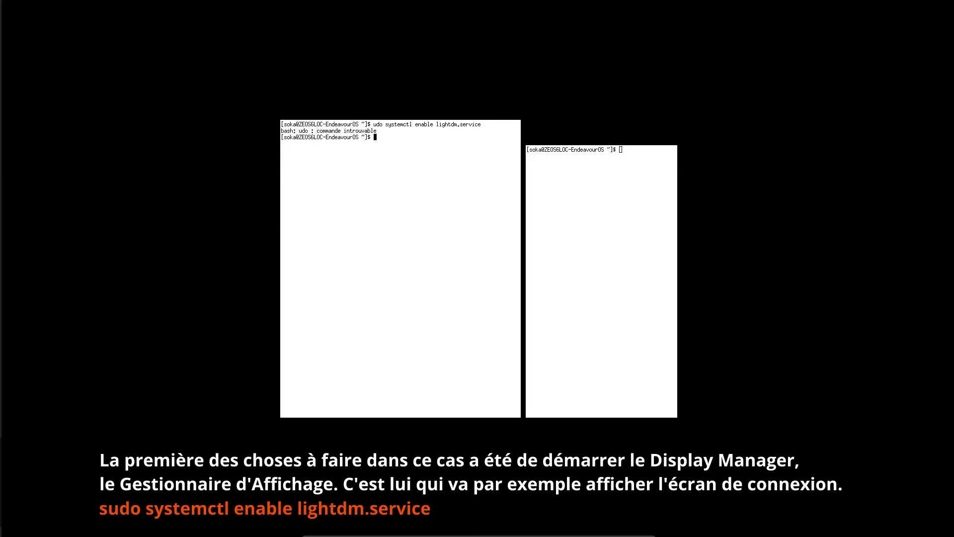
key(Up)
key(Left)
key(Left)
key(Left)
key(Left)
key(Left)
key(Left)
key(Left)
key(Left)
key(Left)
key(Left)
key(Left)
key(Left)
key(Left)
key(Left)
key(Left)
key(Left)
key(Left)
key(Left)
key(Left)
key(Left)
key(Left)
key(Left)
key(Left)
key(Left)
key(Left)
key(Left)
key(Left)
key(Left)
key(Left)
key(Left)
key(Left)
key(Left)
key(Left)
key(Left)
text(s)
key(Return)
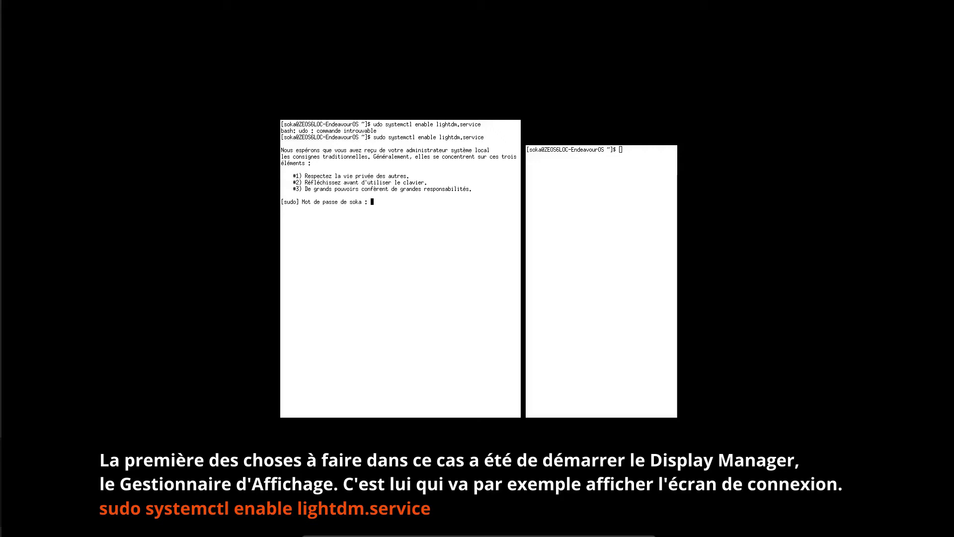
key(Return)
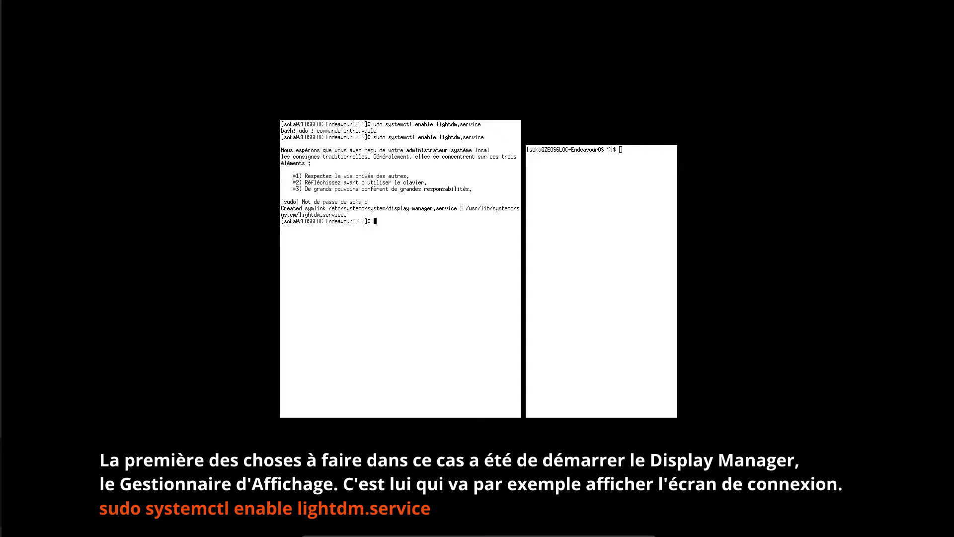
text(r)
text(eboot)
key(Return)
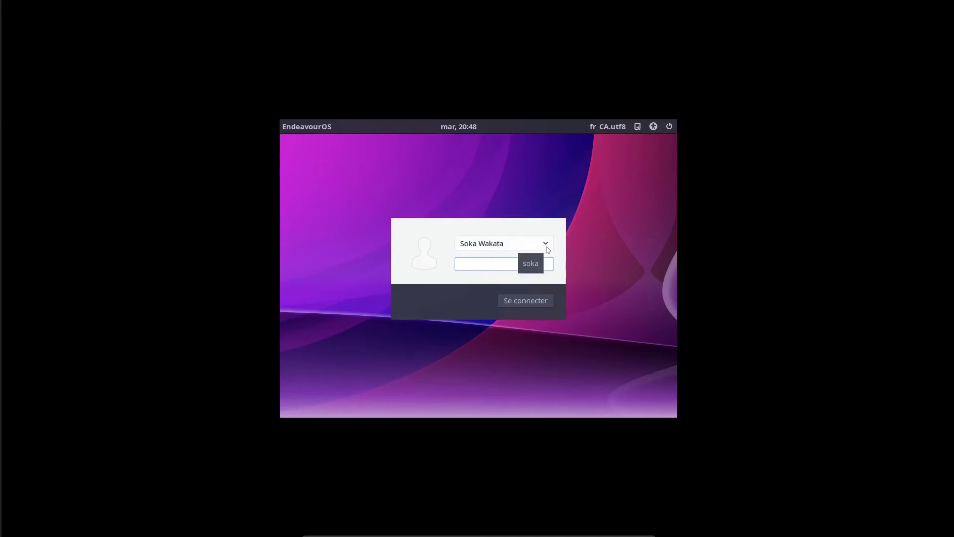
Choose Session Xfce from the session menu and type the account password
click(546, 244)
click(545, 243)
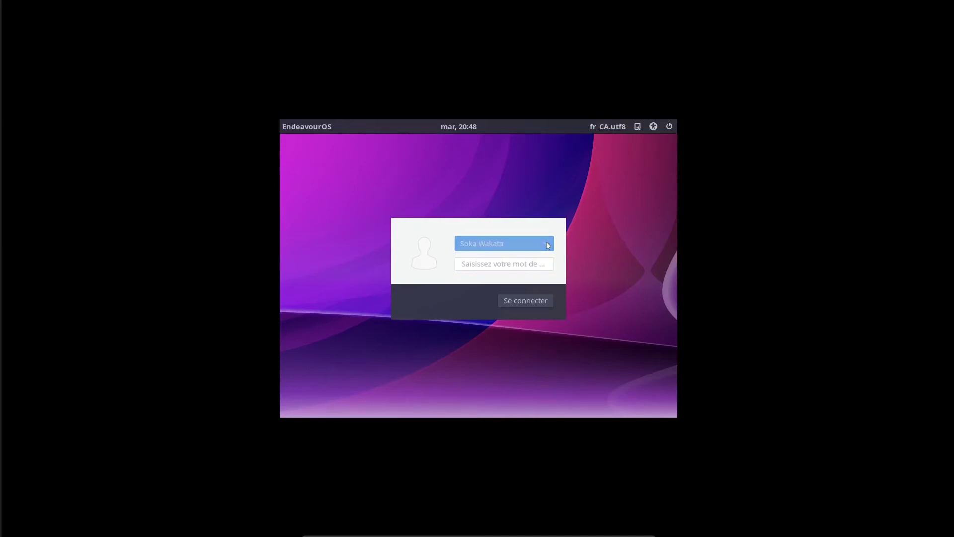
click(638, 126)
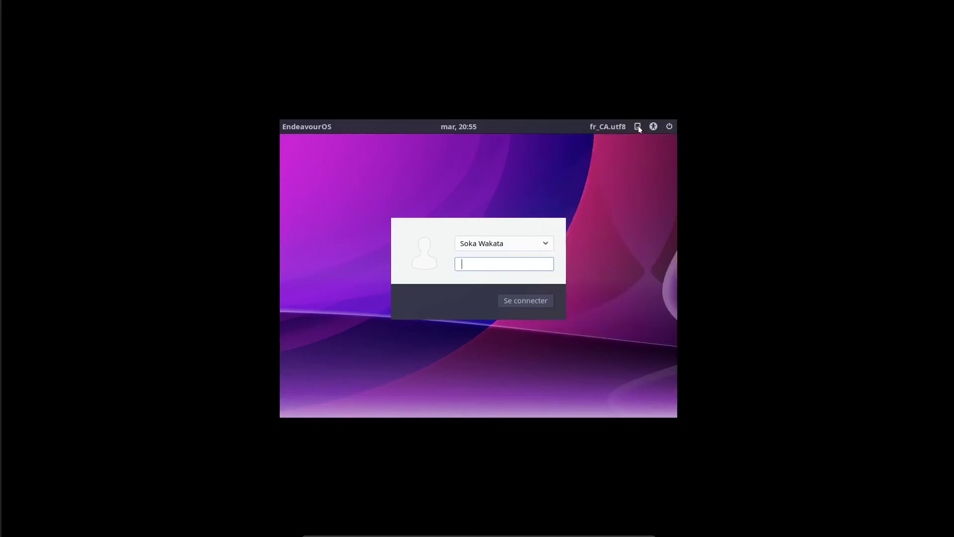
click(638, 126)
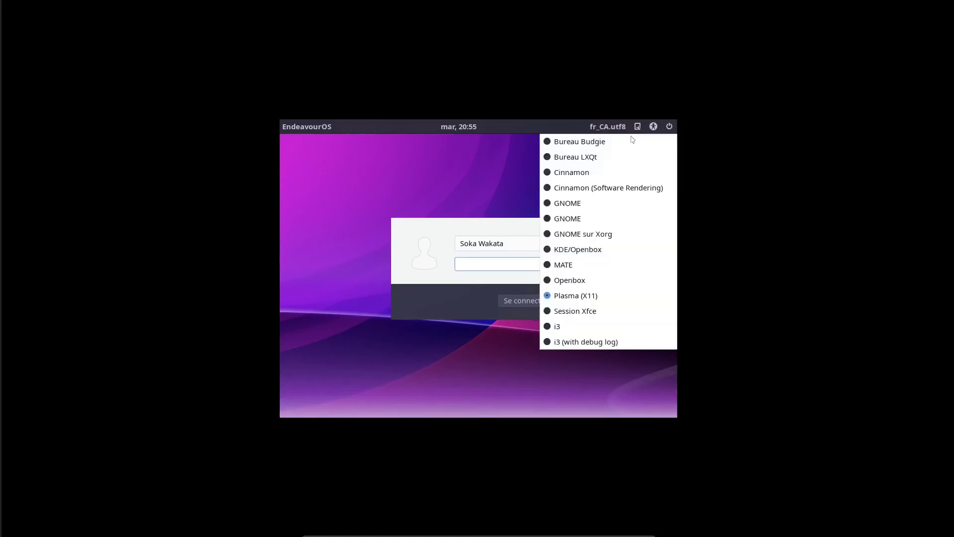
click(591, 313)
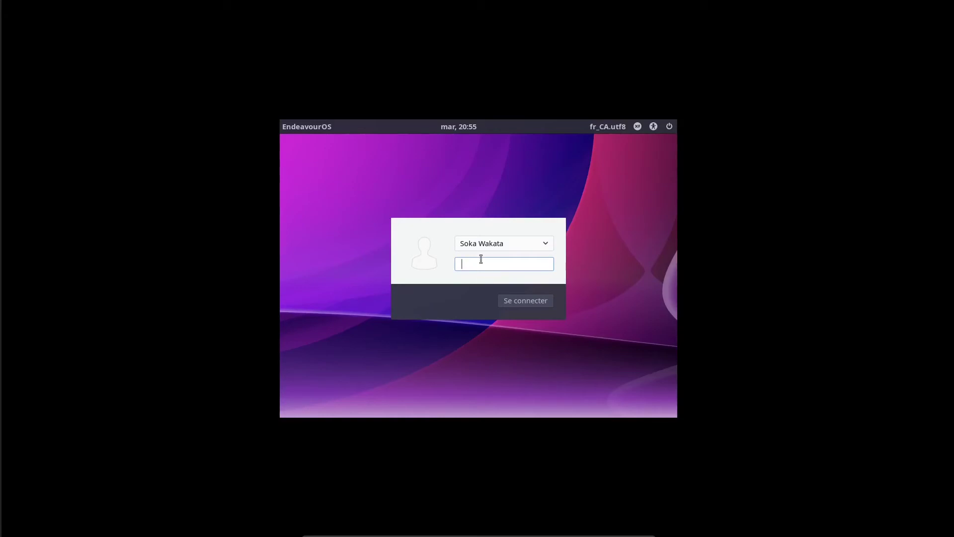
text(aa)
key(BackSpace)
key(BackSpace)
text(••••••••••••)
Log in to Xfce and right-click the tray sound icon to check its status
key(Return)
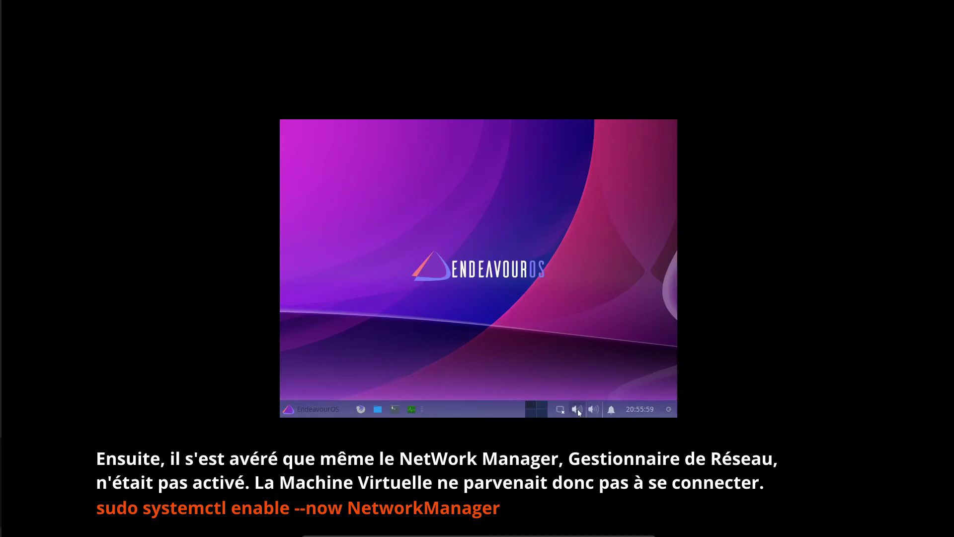
right_click(578, 409)
mouse_move(563, 407)
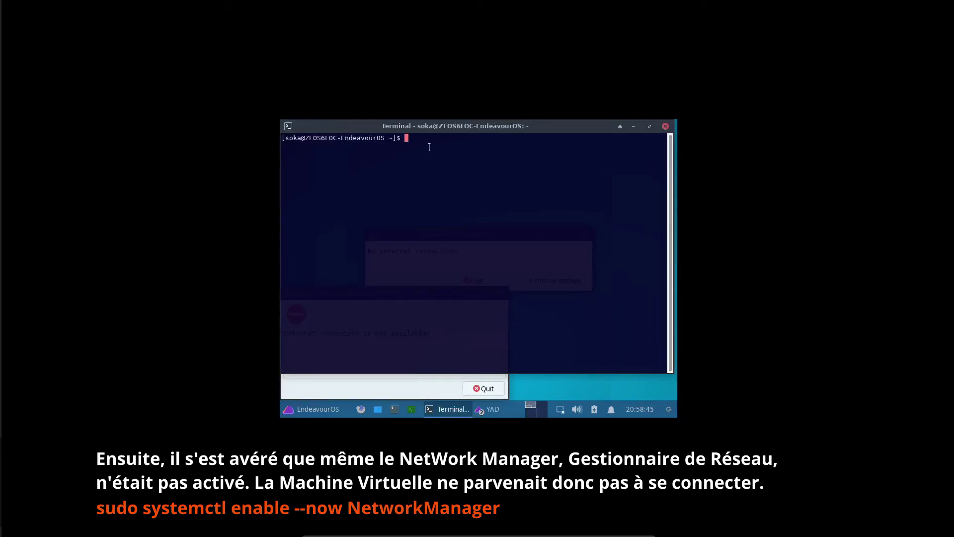
Run 'sudo systemctl enable --now NetworkManager' with the sudo password, then dismiss the wired-connection notification
text(sudo systemctl enable --now NetworkManager)
key(Return)
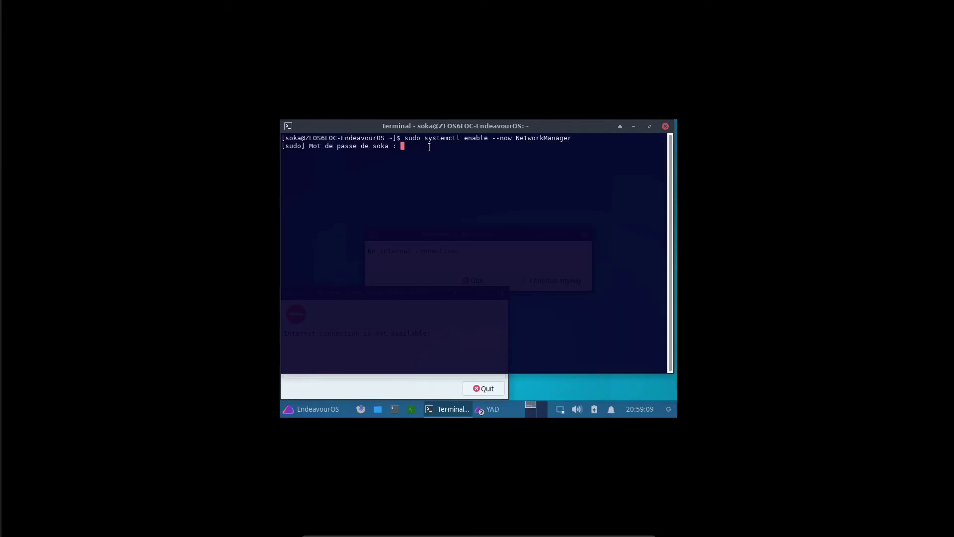
key(Return)
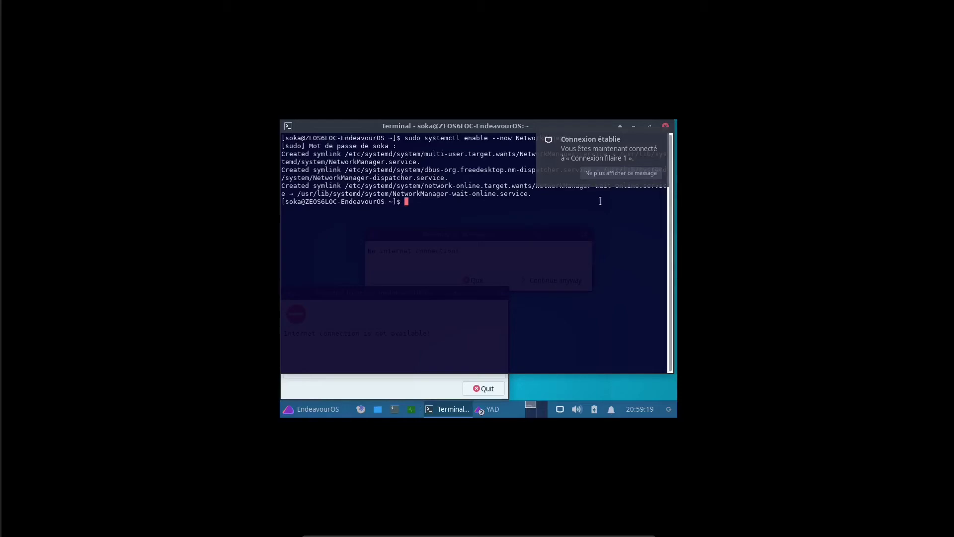
click(614, 144)
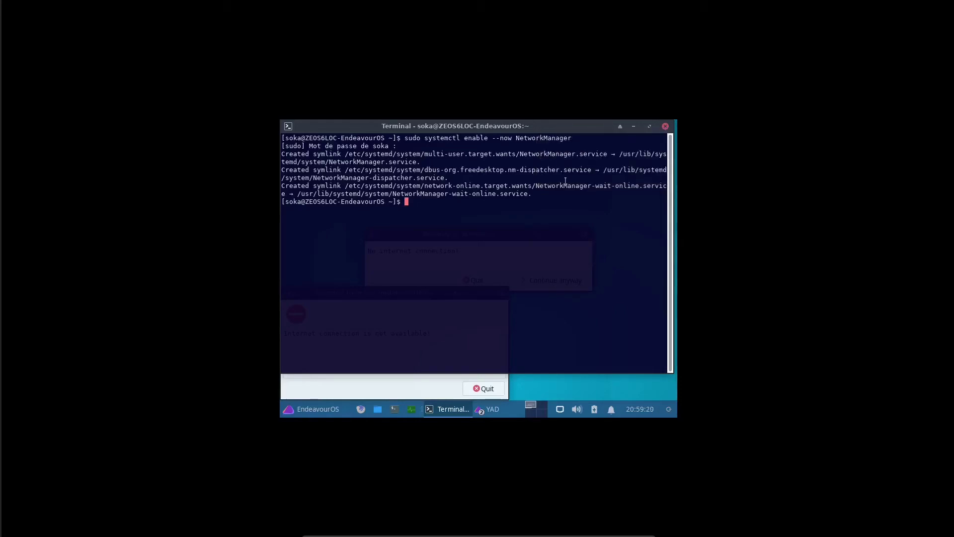
Close the terminal and dismiss the eos-update-notifier, Welcome no-internet and guest tools warnings
click(664, 126)
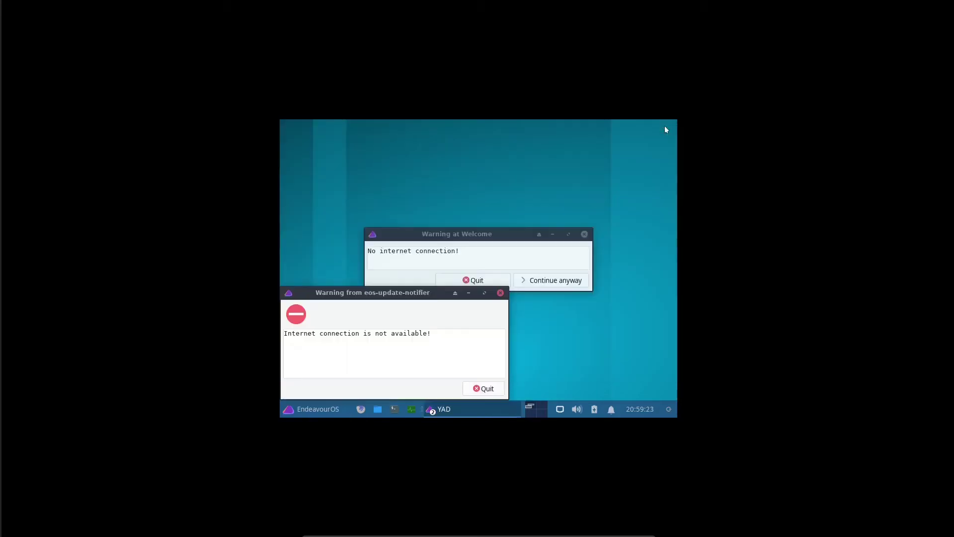
click(482, 388)
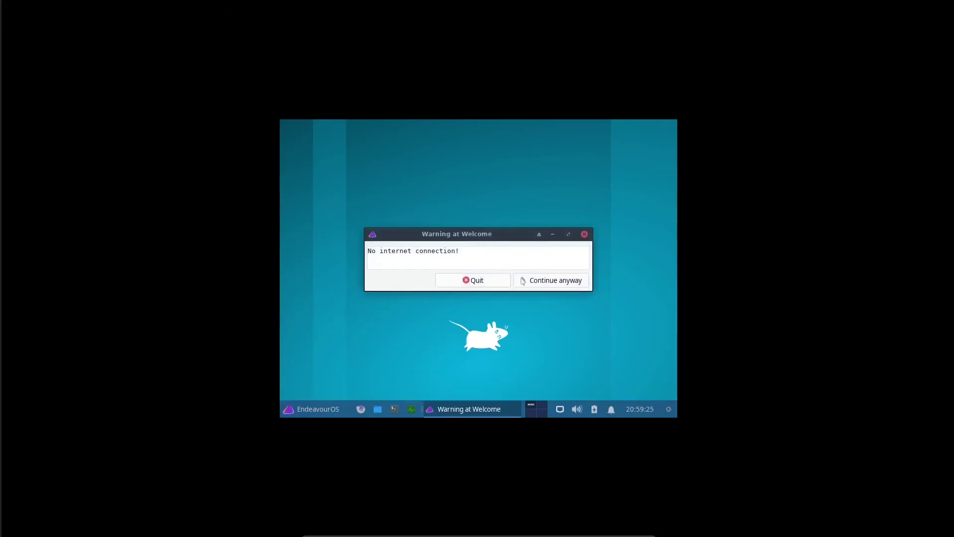
click(543, 284)
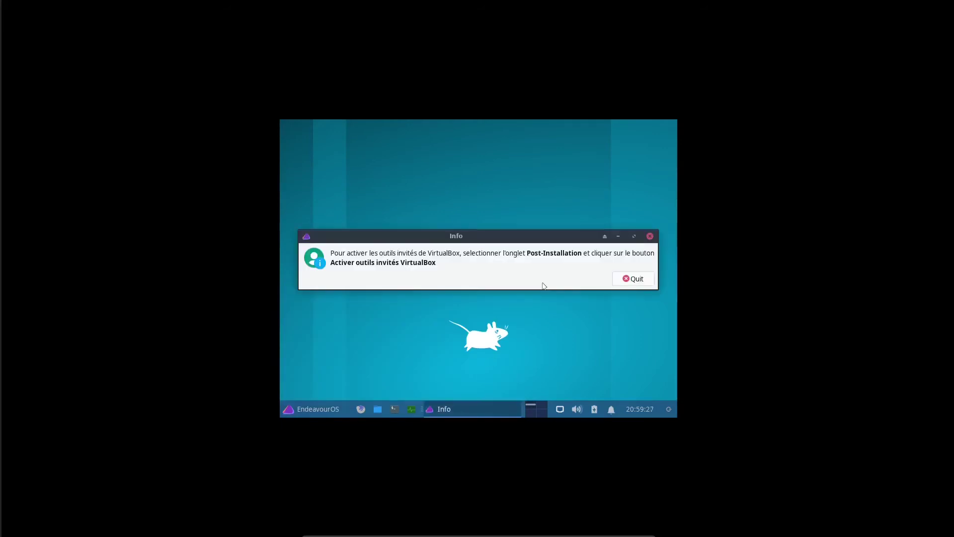
click(633, 279)
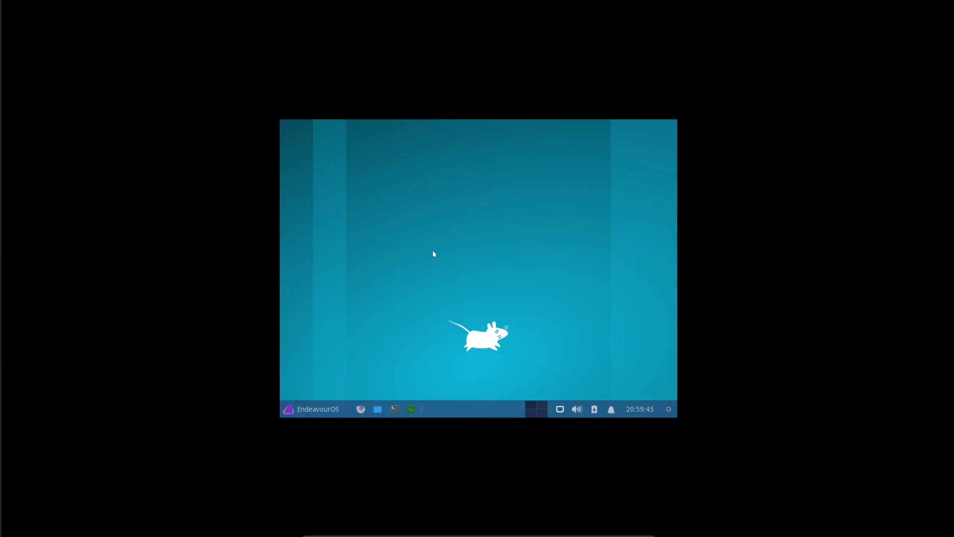
Activate VirtualBox guest tools from Welcome's Post-Installation tab using the admin password, then close the terminal
click(309, 411)
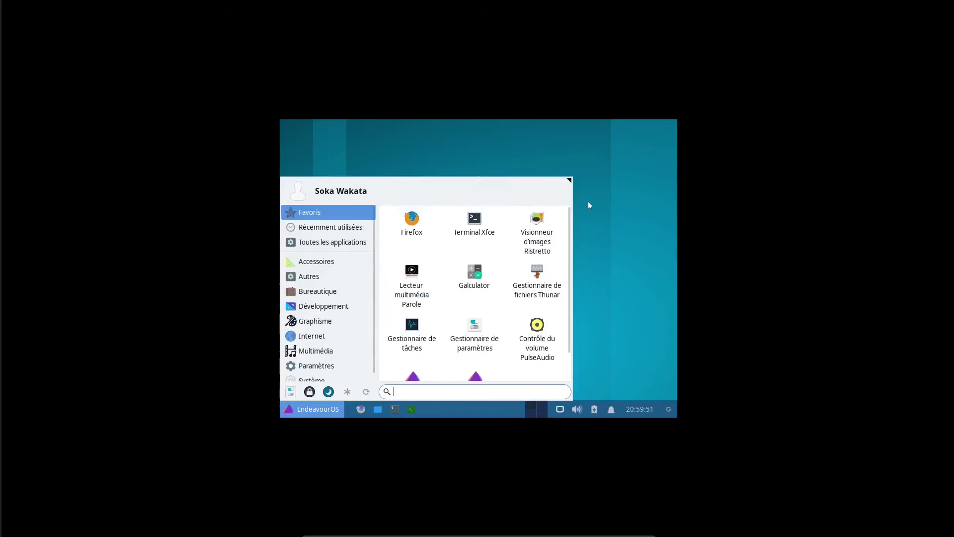
click(599, 192)
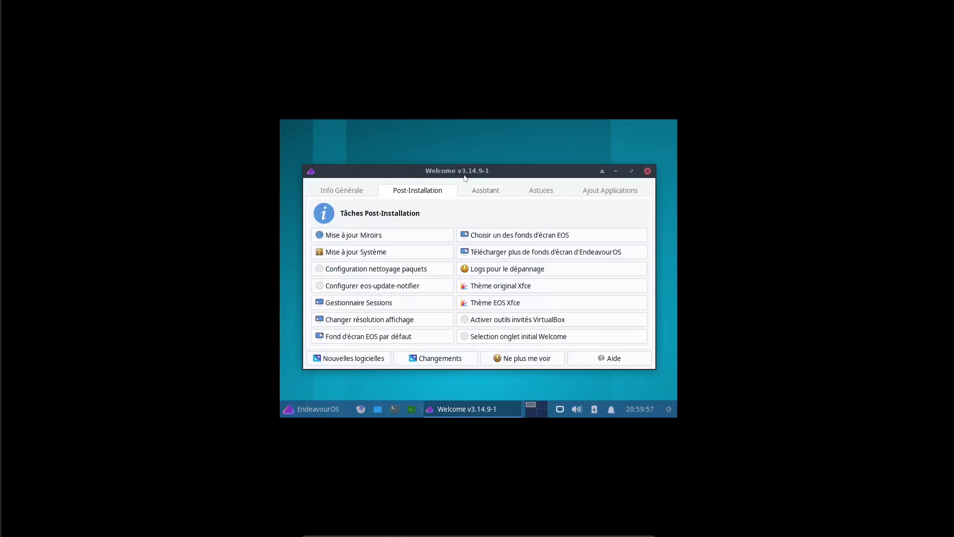
drag(464, 170, 451, 142)
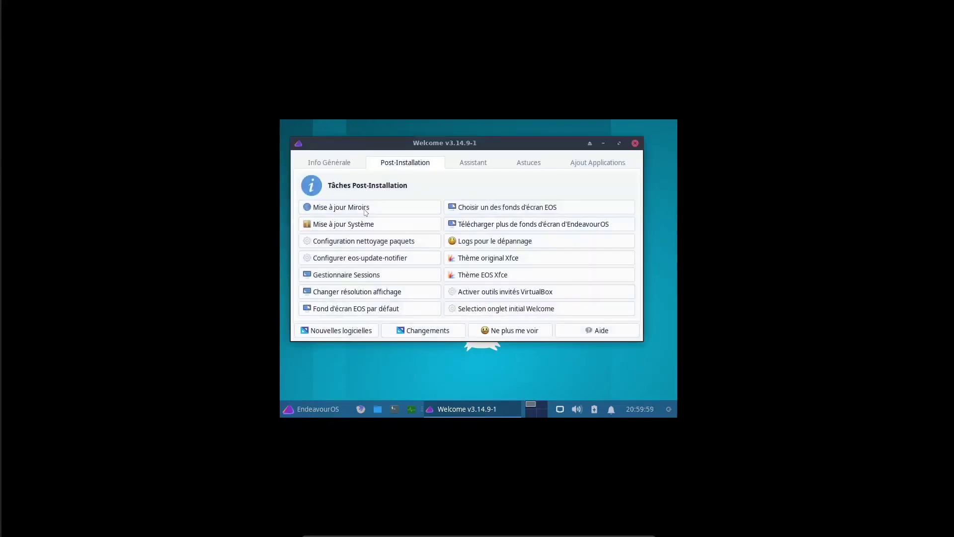
click(480, 296)
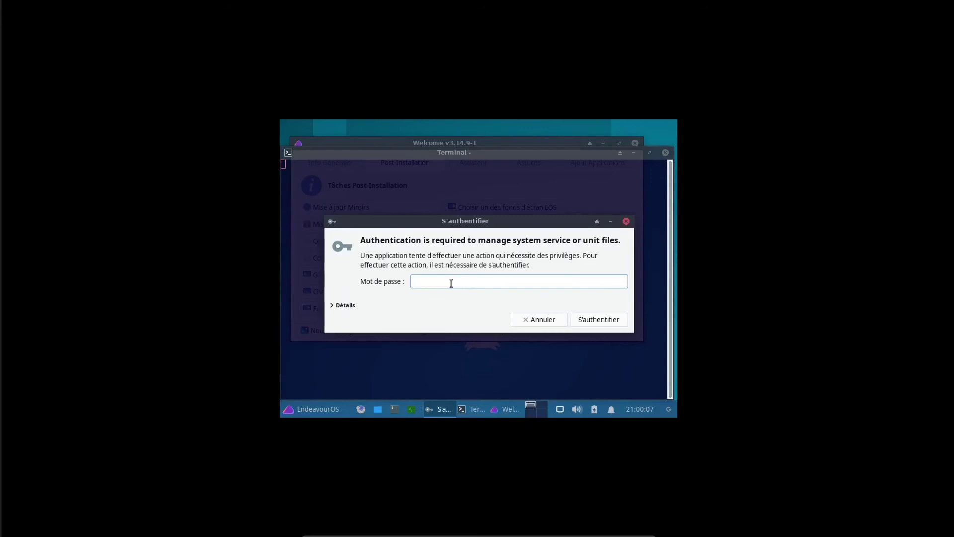
text(aaaaaaaaaa)
key(Return)
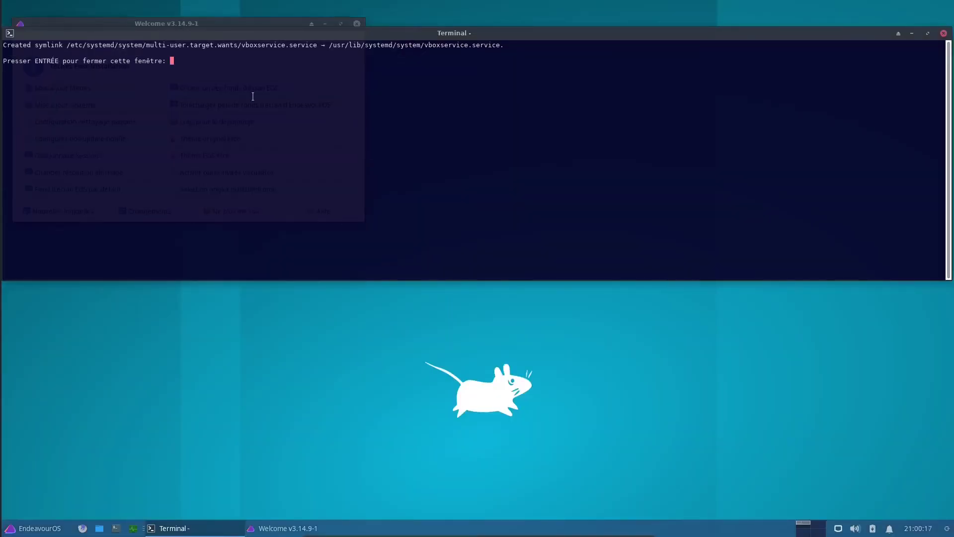
key(Return)
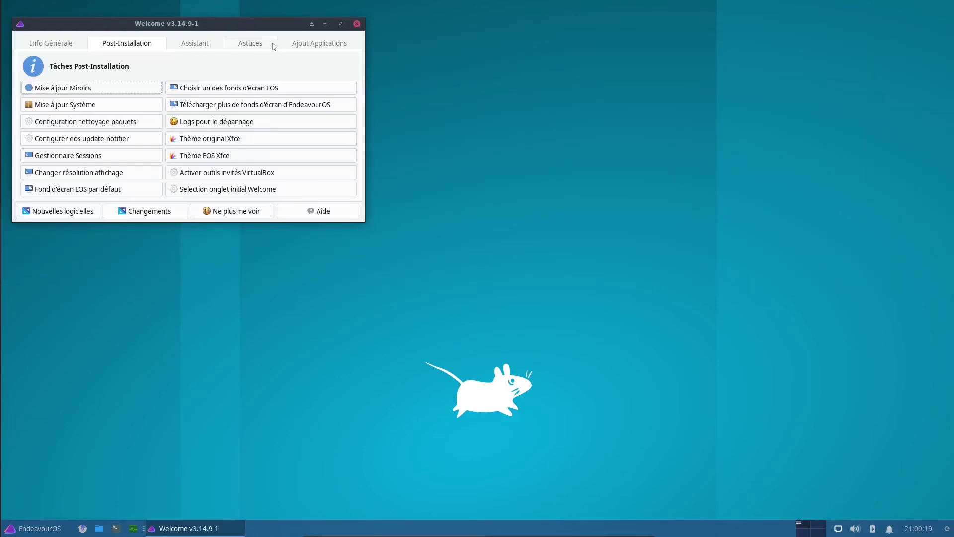
drag(251, 27, 551, 96)
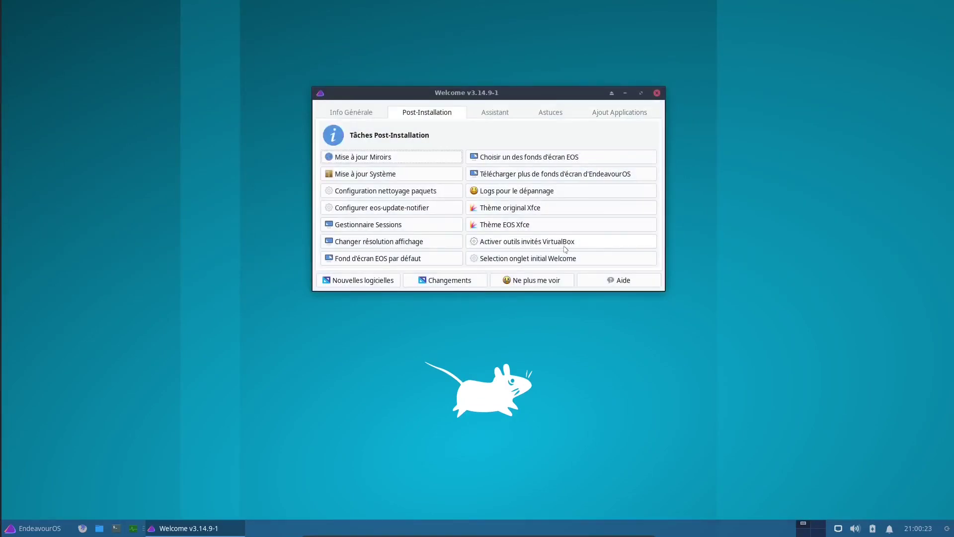
drag(464, 96, 522, 144)
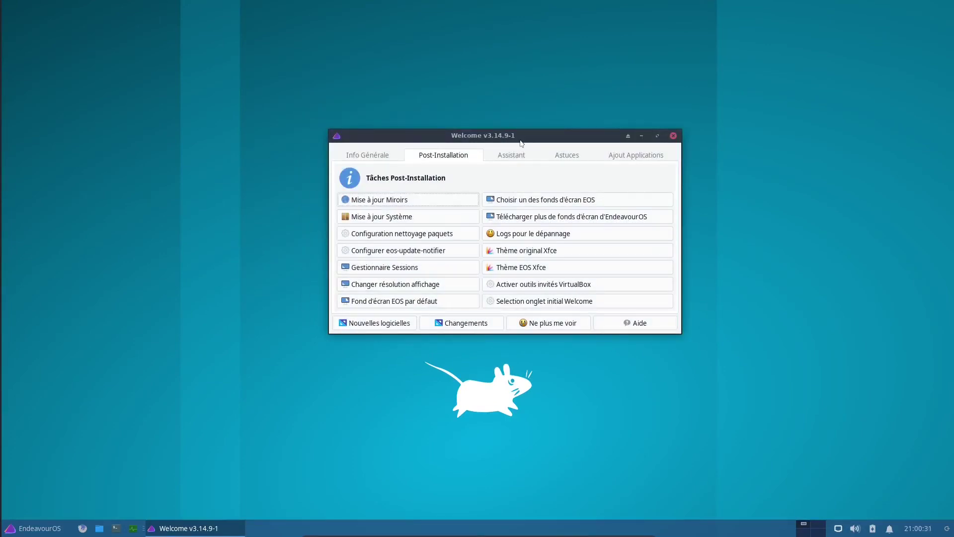
drag(499, 129, 491, 112)
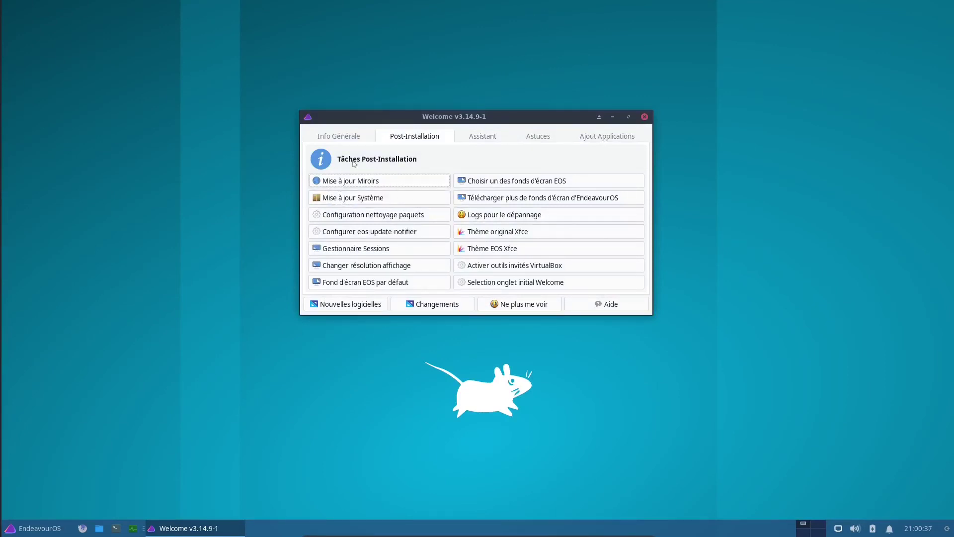
drag(440, 119, 420, 85)
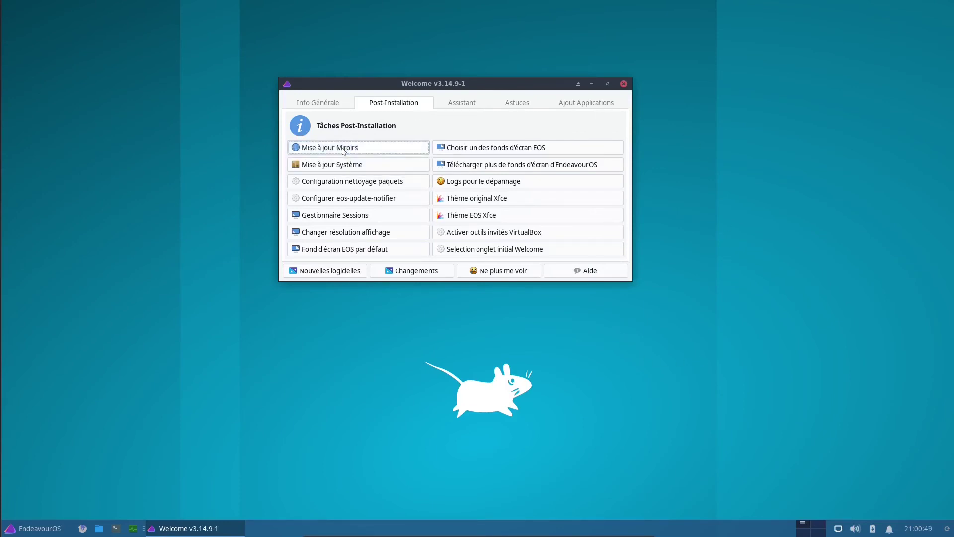
Rank the Canadian Arch mirrors, keeping the ranking and Welcome windows both visible
click(344, 149)
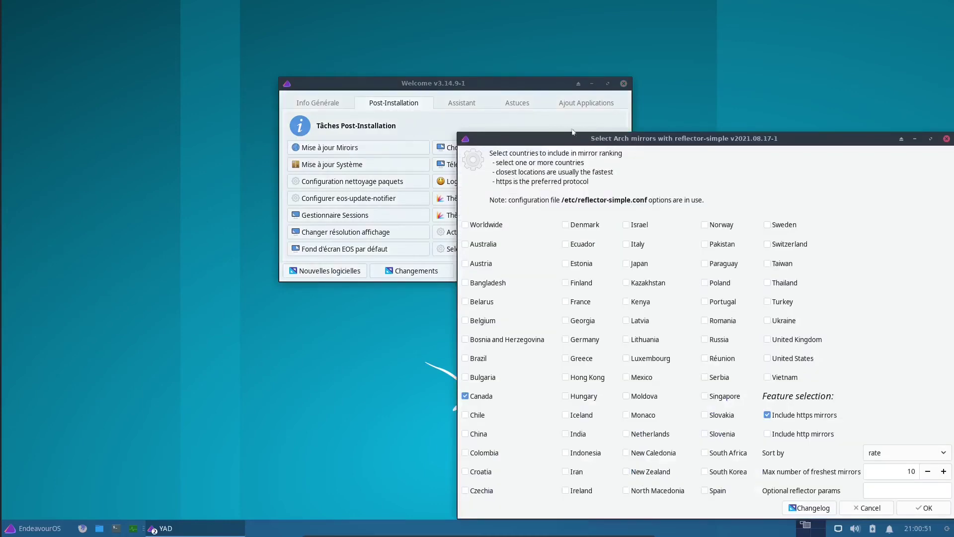
drag(602, 146, 308, 50)
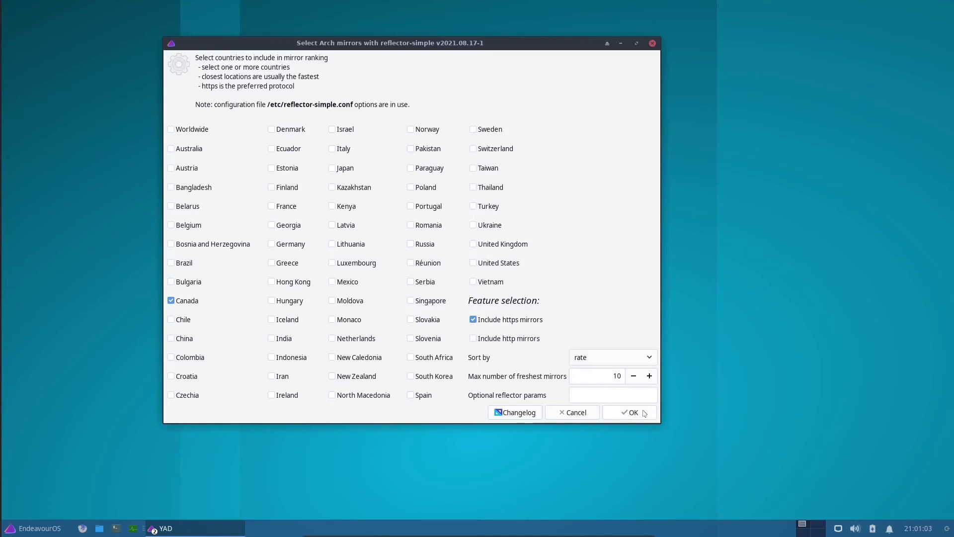
click(631, 413)
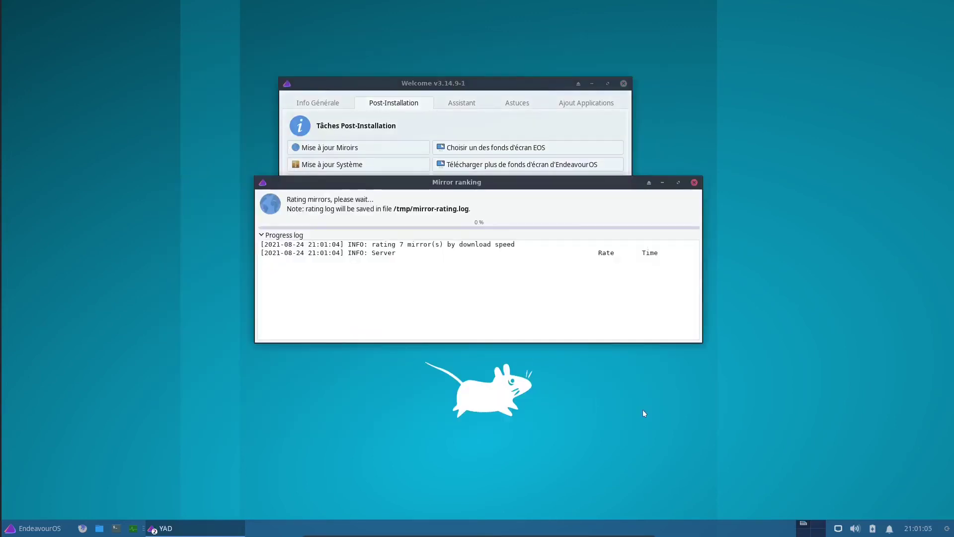
drag(476, 184, 440, 66)
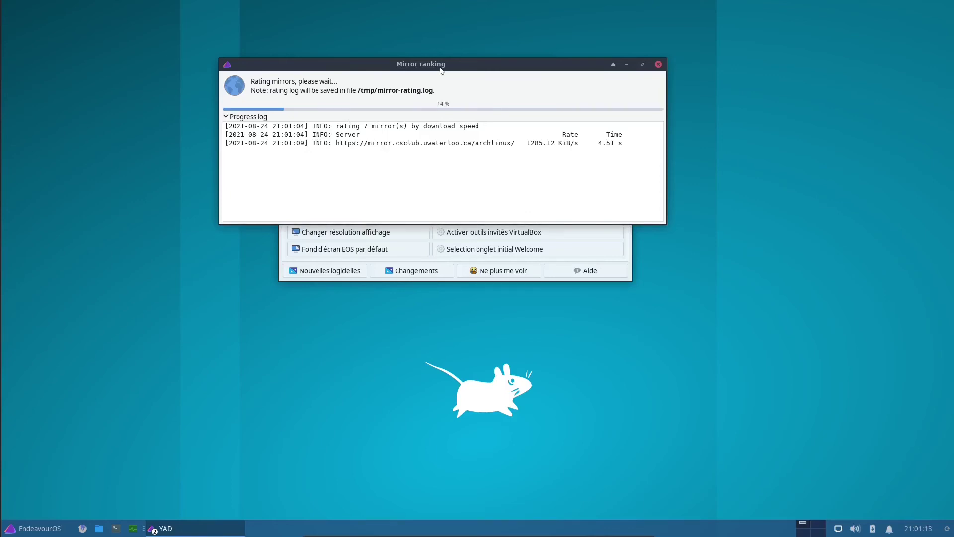
drag(440, 66, 469, 296)
drag(485, 88, 485, 35)
drag(471, 293, 464, 244)
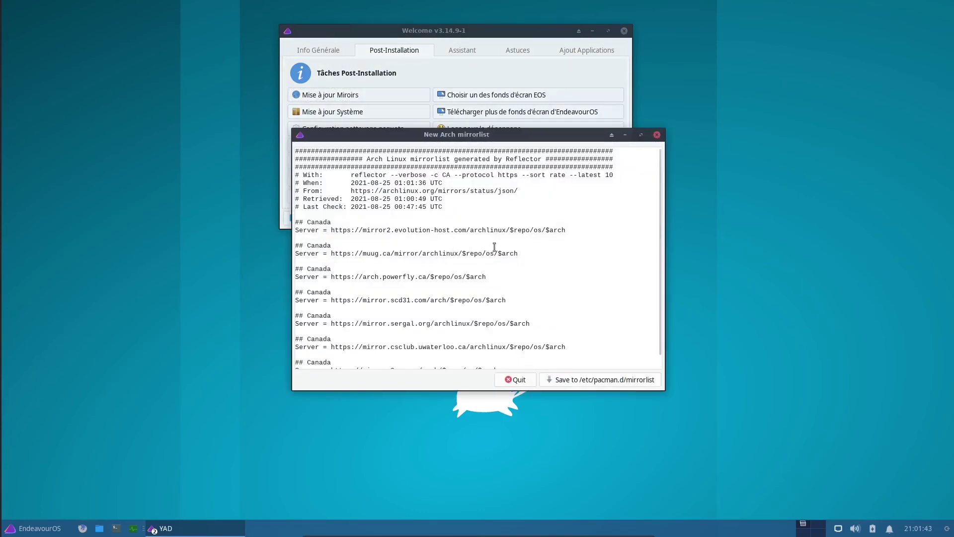
Save the ranked mirrors to /etc/pacman.d/mirrorlist, authorising with the admin password
click(578, 383)
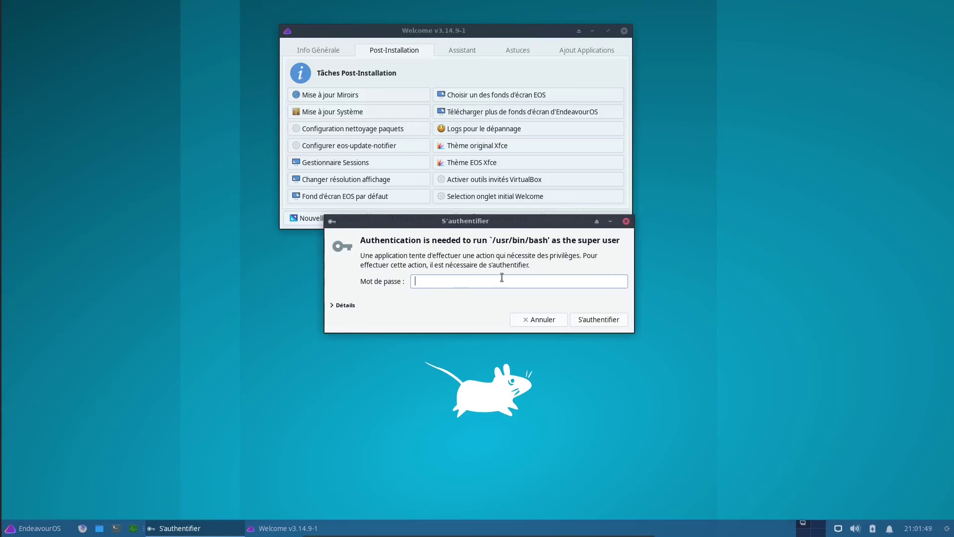
text(•••••••••••)
key(Return)
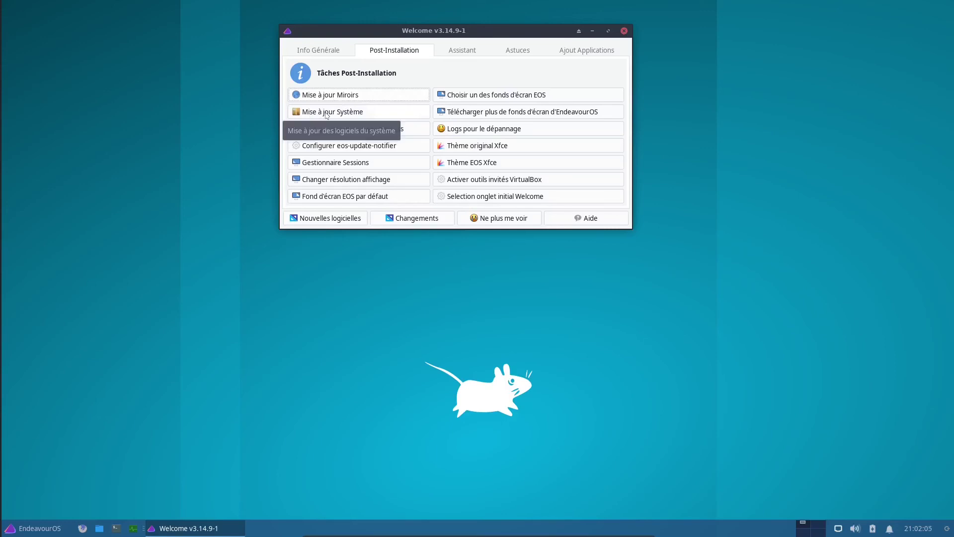
Run the system update check, which finds nothing for Arch, EndeavourOS or AUR, then close its terminal
click(391, 114)
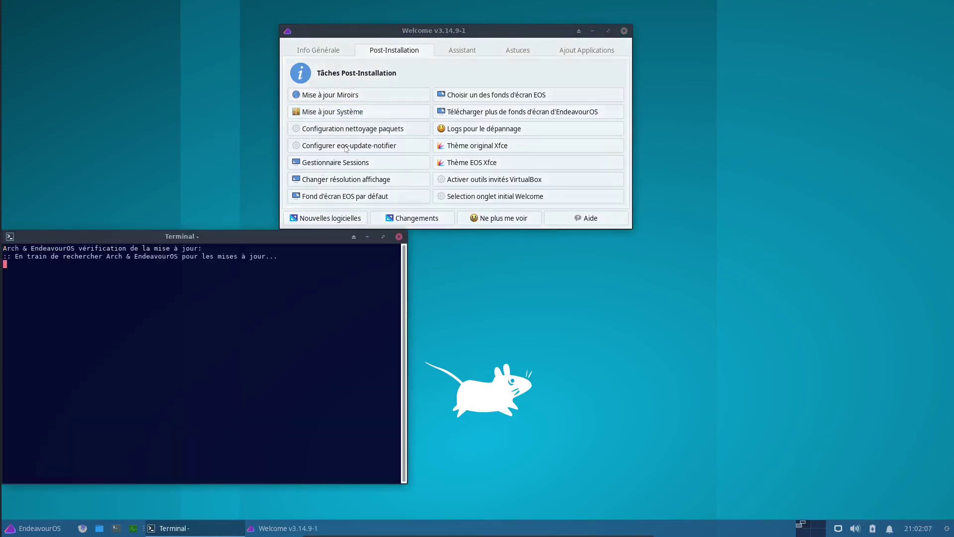
drag(249, 236, 405, 148)
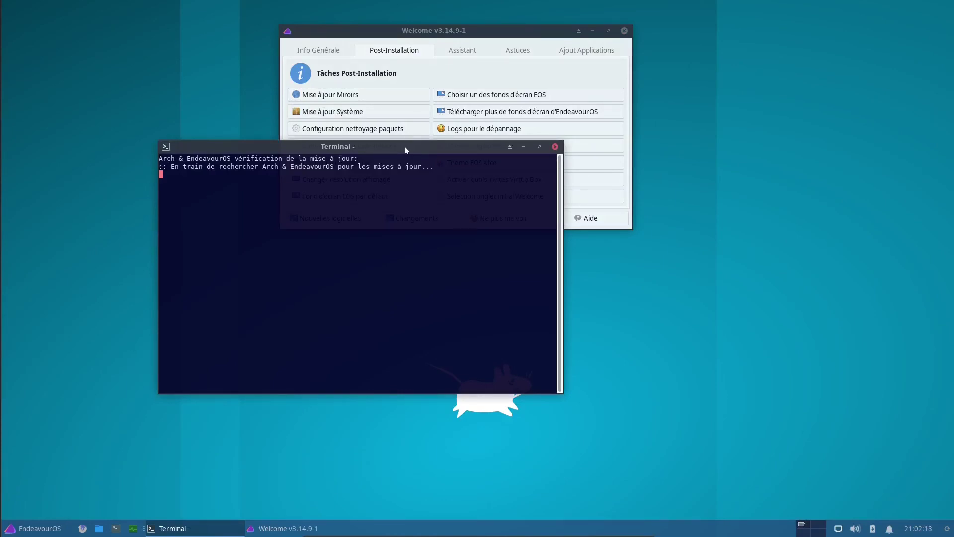
drag(405, 147, 505, 78)
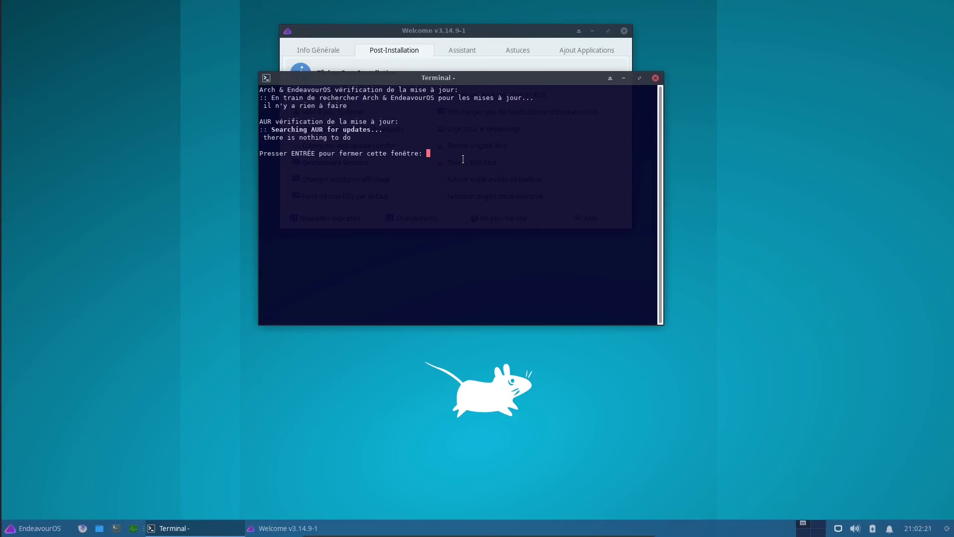
key(Return)
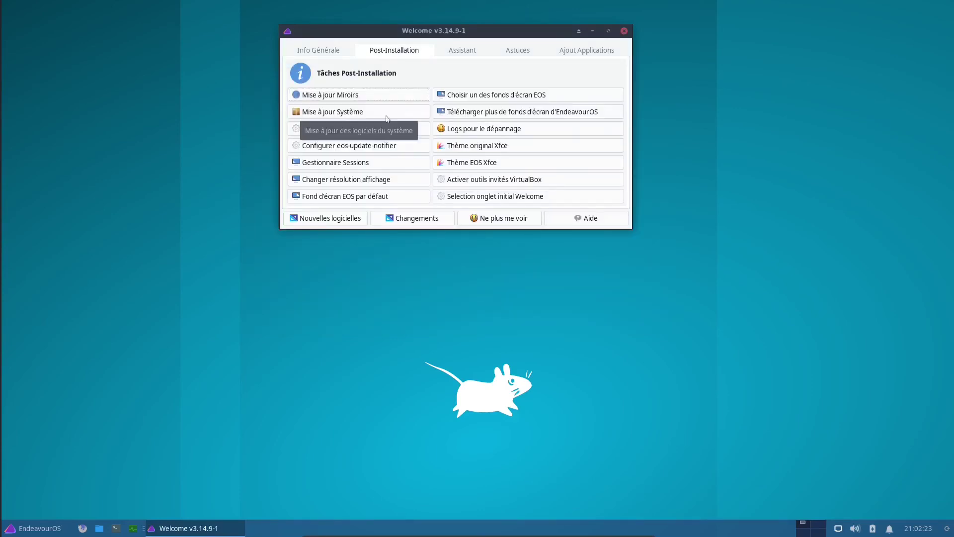
Confirm weekly package cache cleaning keeping 3 versions, authorise with the admin password, and reposition Welcome
click(339, 130)
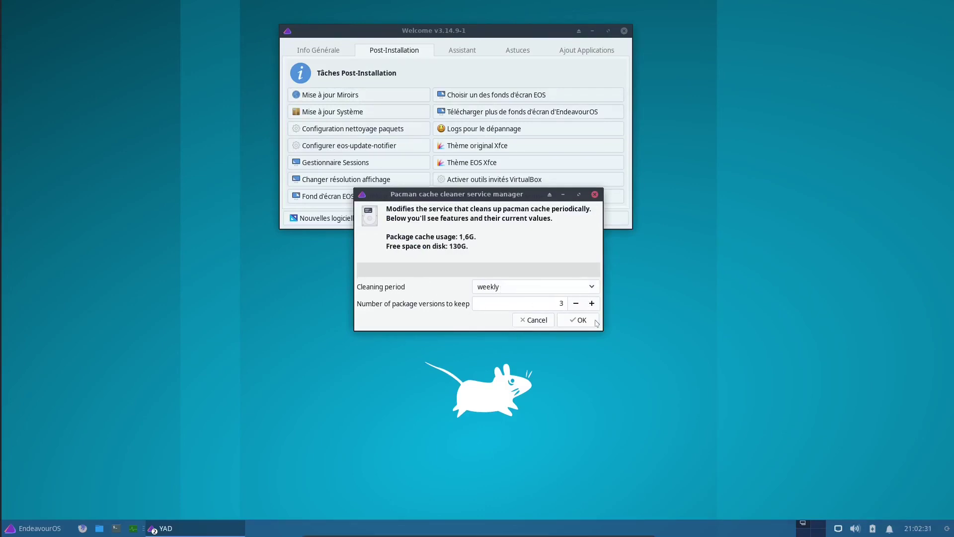
click(576, 324)
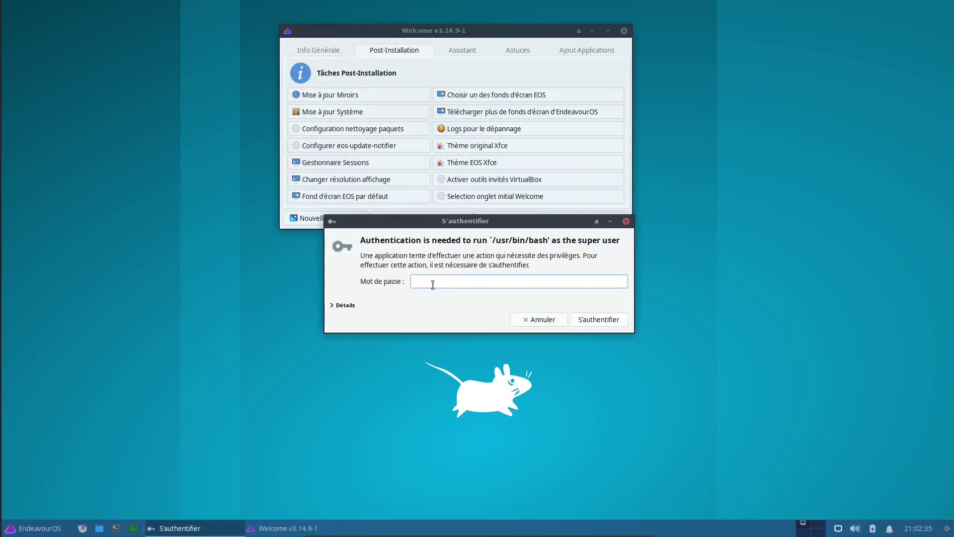
text(••••••••••)
key(Return)
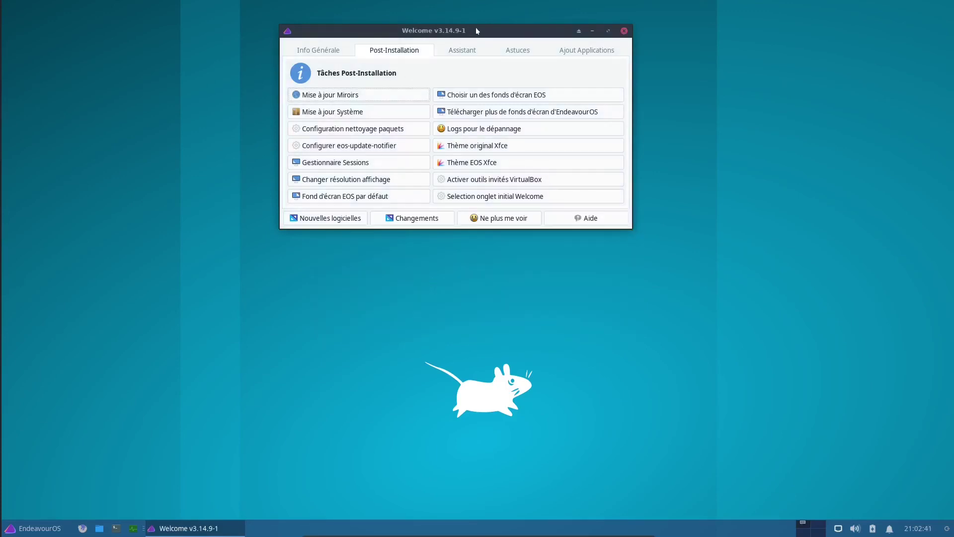
drag(477, 27, 500, 50)
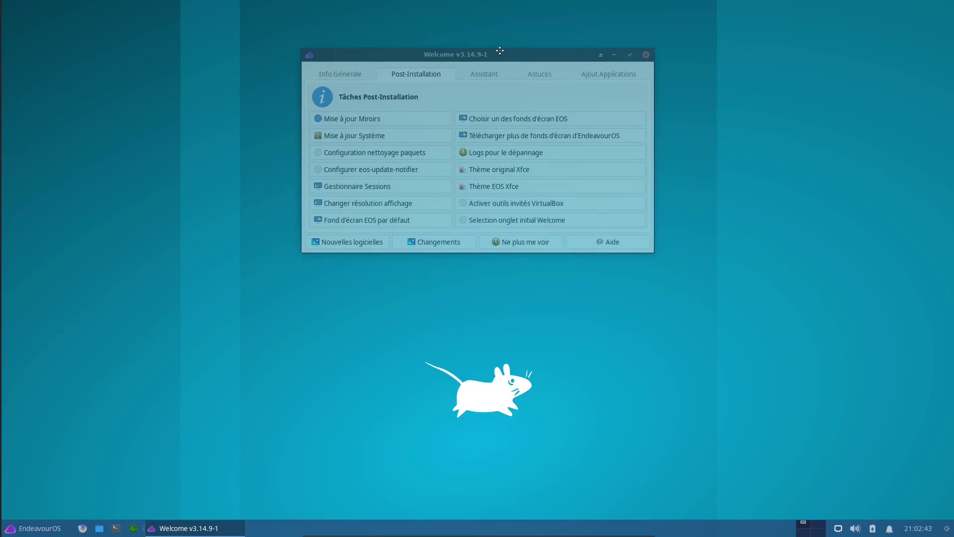
drag(499, 50, 500, 50)
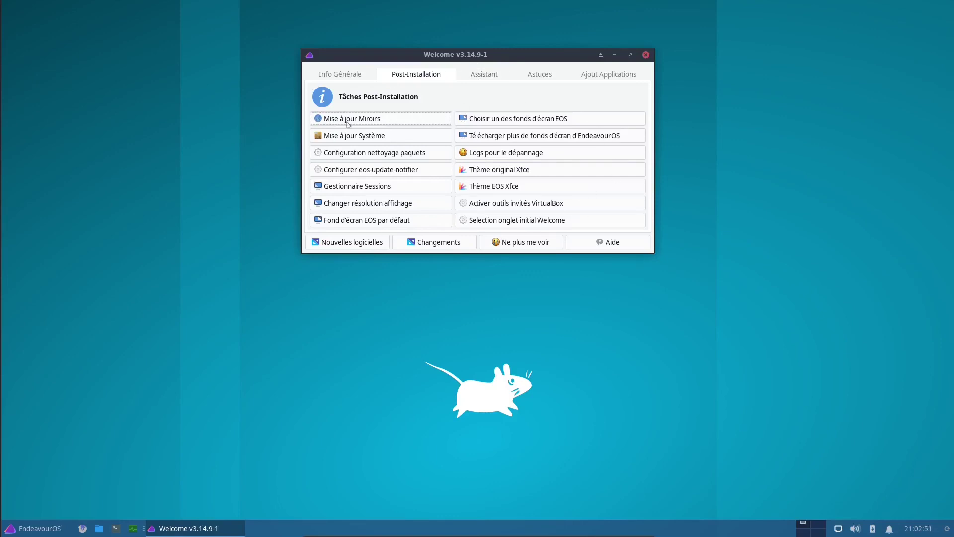
Open and close the eos-update-notifier and display manager settings, then open the display resolution list
click(379, 172)
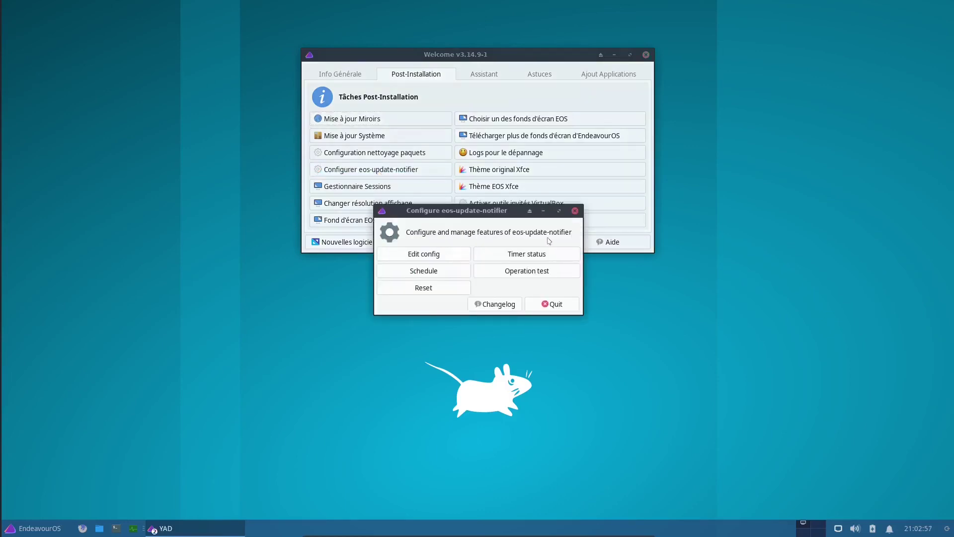
click(560, 303)
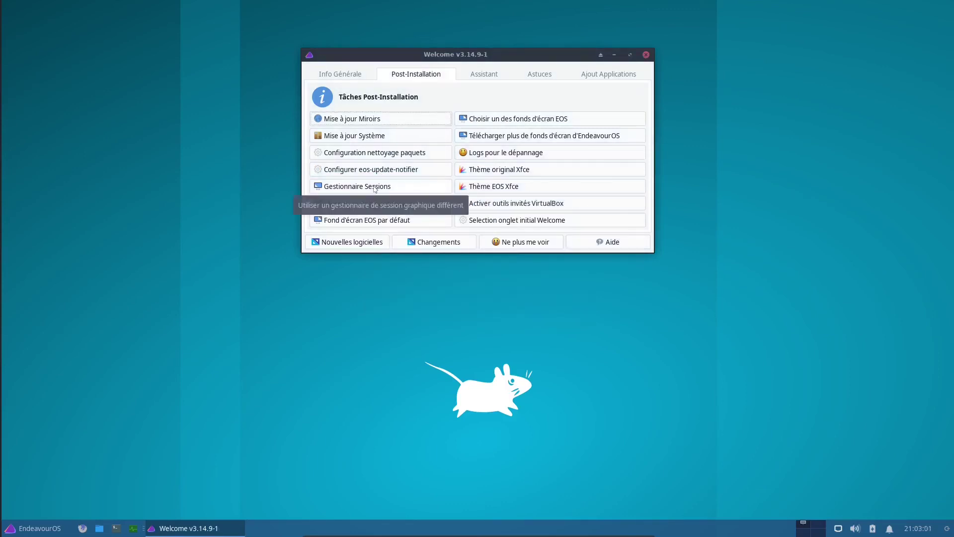
click(370, 187)
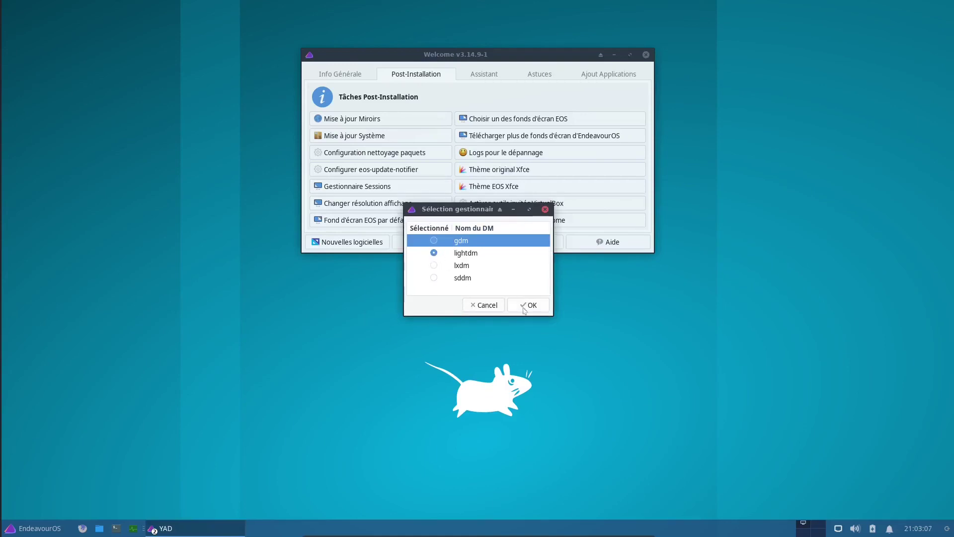
click(545, 210)
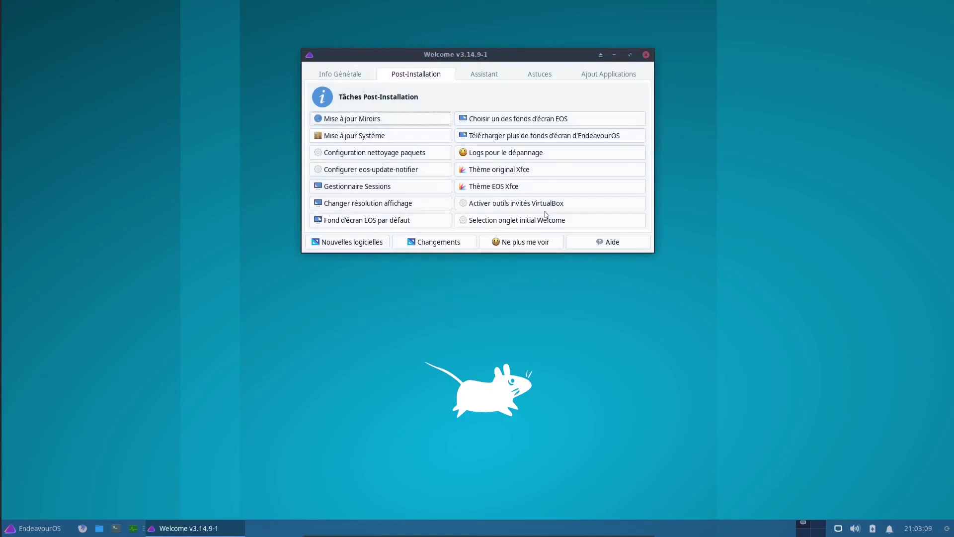
click(343, 206)
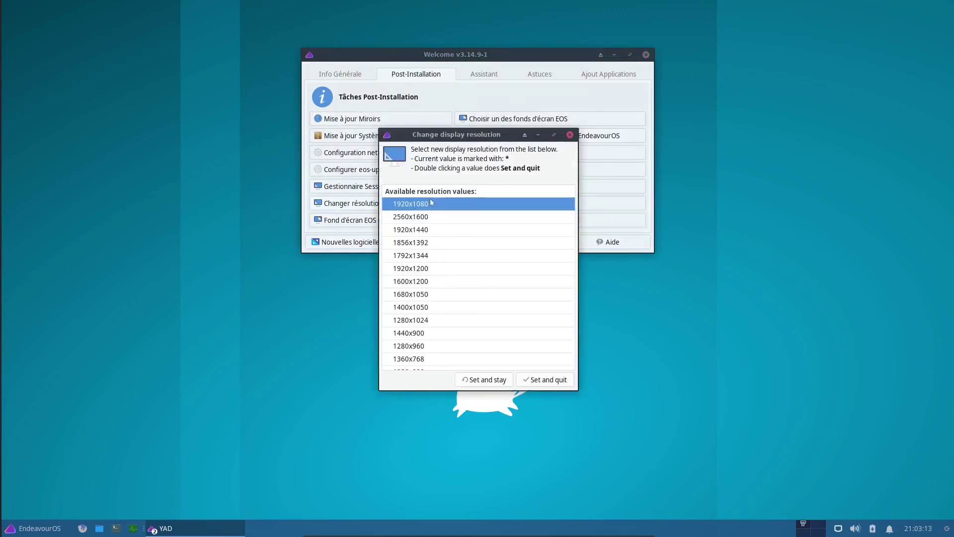
Close the resolution list unchanged and apply the default EndeavourOS wallpaper
click(570, 136)
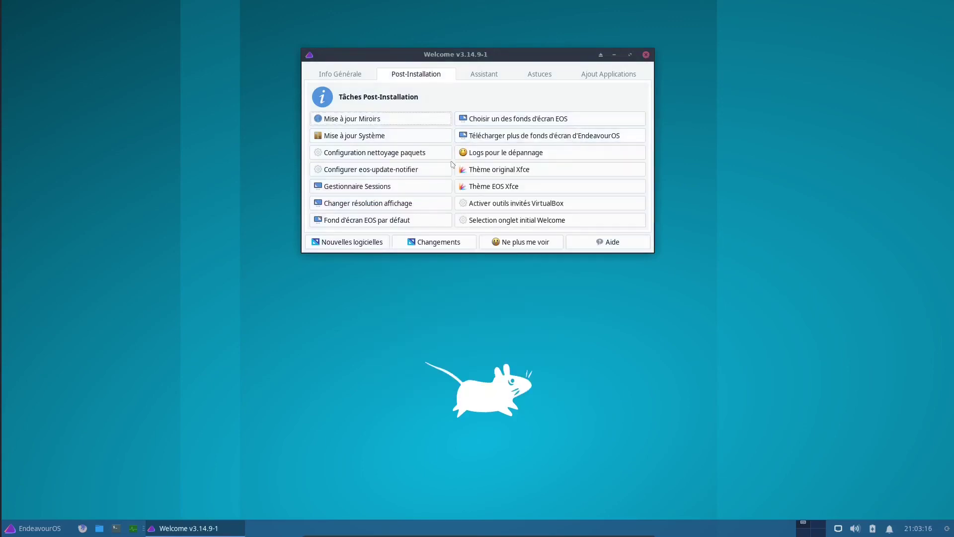
click(357, 221)
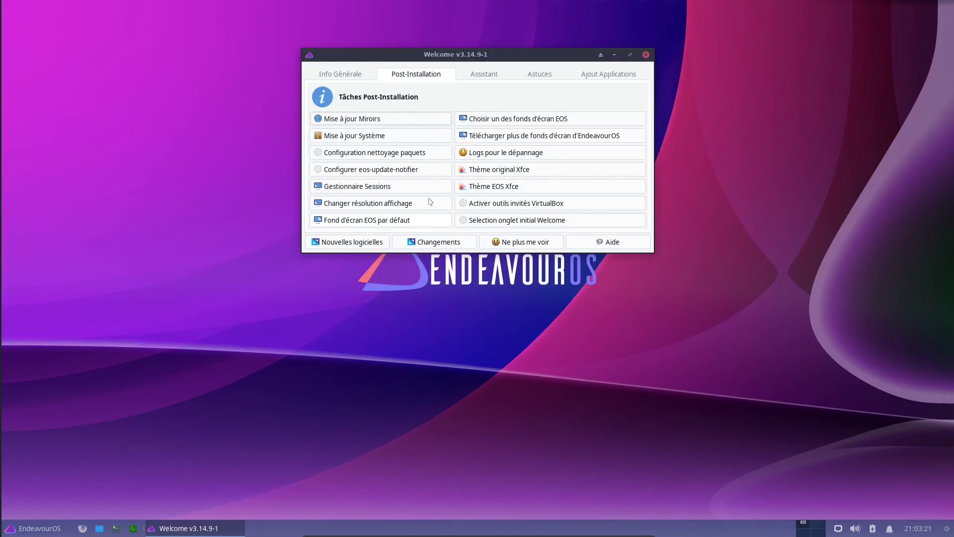
Browse the endeavouros and backgrounds folders in the wallpaper chooser, then cancel without choosing
click(495, 120)
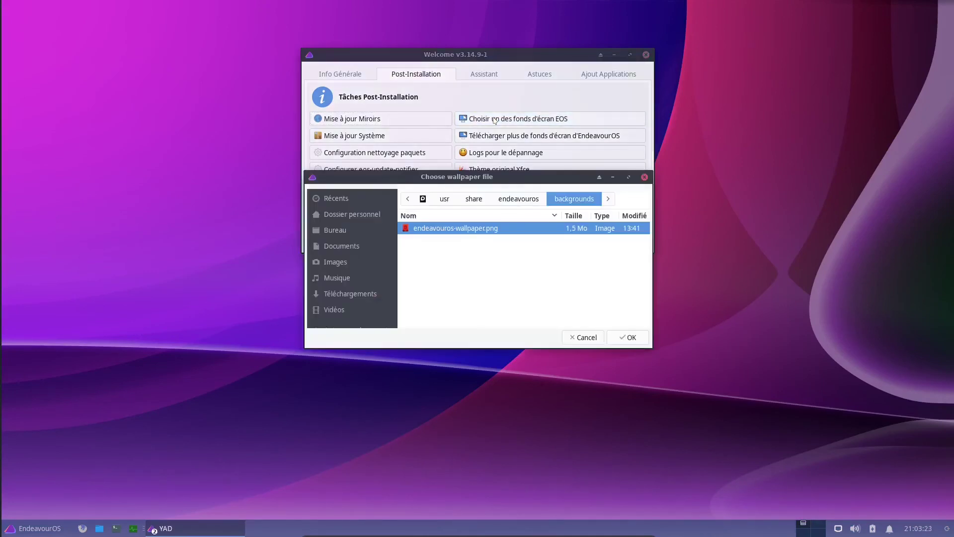
click(510, 200)
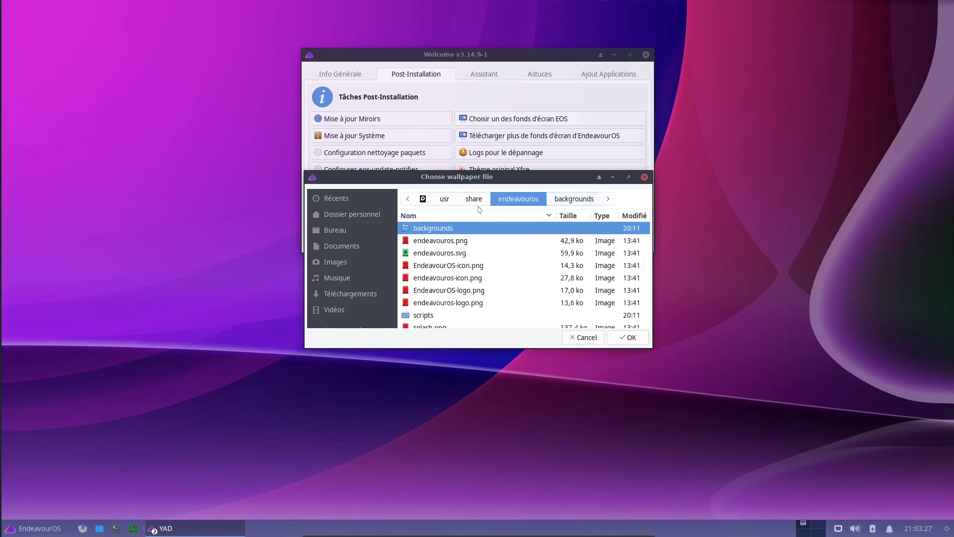
scroll(446, 297, up, 1)
scroll(432, 288, down, 1)
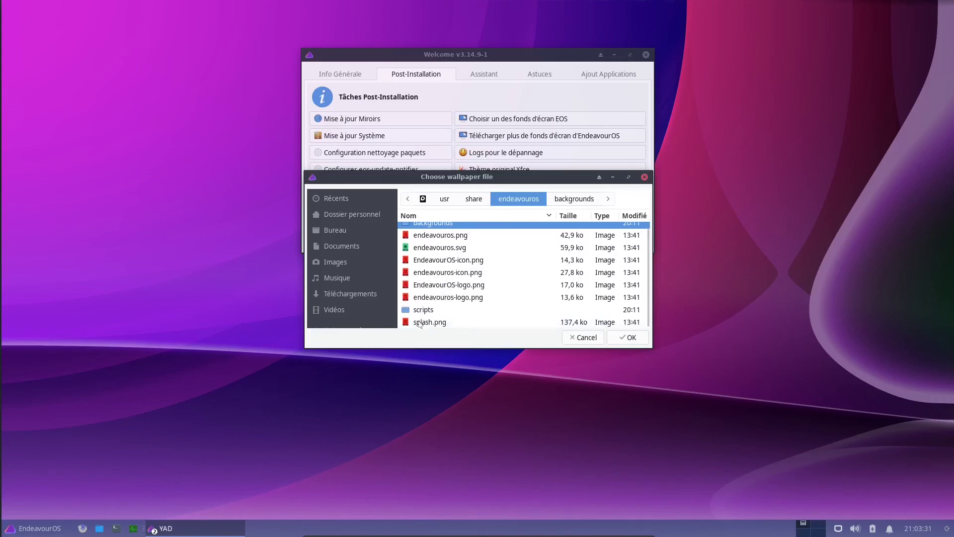
click(420, 323)
scroll(425, 251, up, 1)
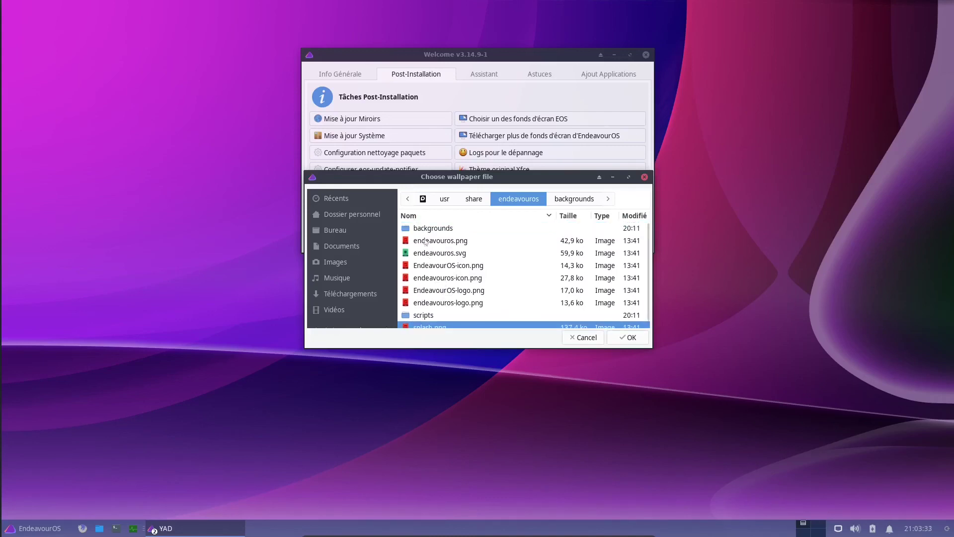
double_click(423, 228)
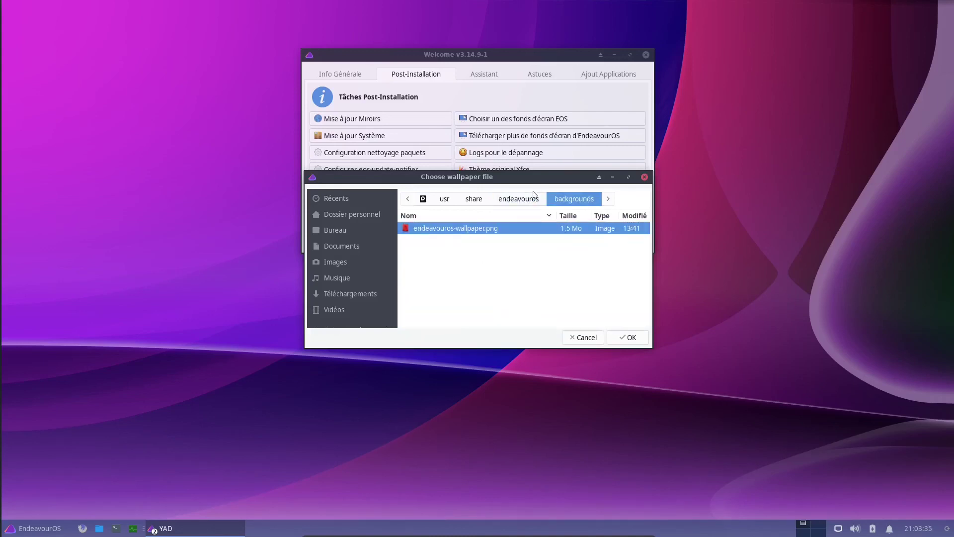
click(585, 338)
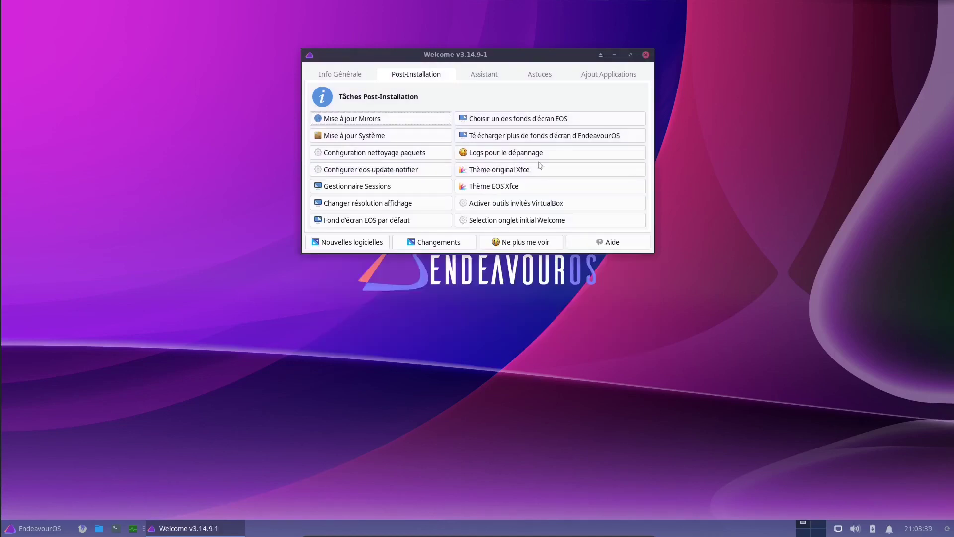
Download the community EndeavourOS wallpapers via git clone, entering the root password when prompted
click(473, 139)
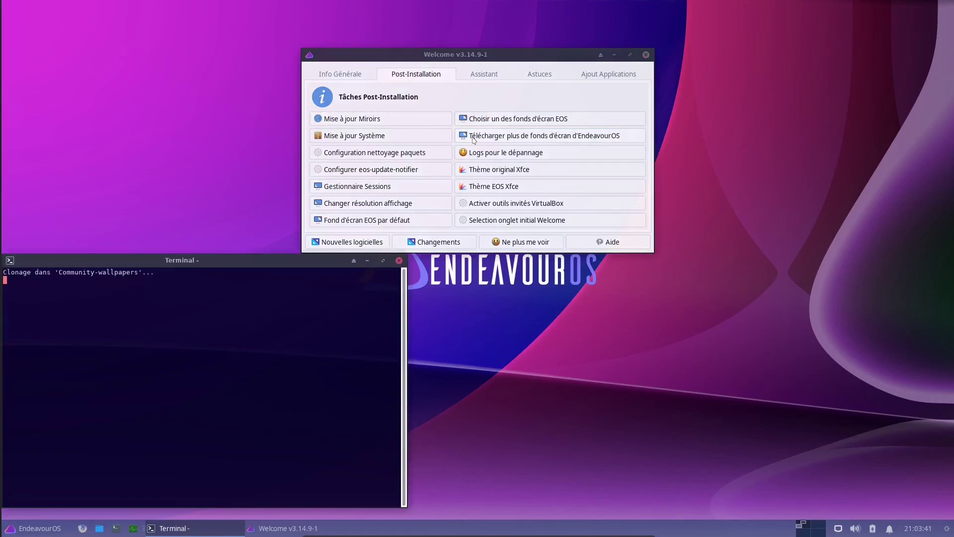
mouse_move(207, 260)
mouse_down()
mouse_move(238, 70)
mouse_move(255, 98)
mouse_up()
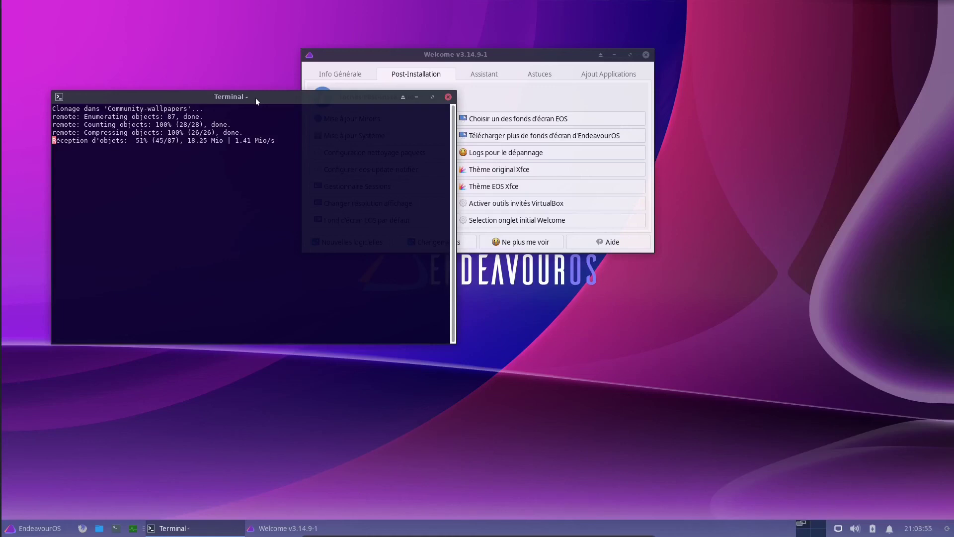
drag(256, 97, 438, 260)
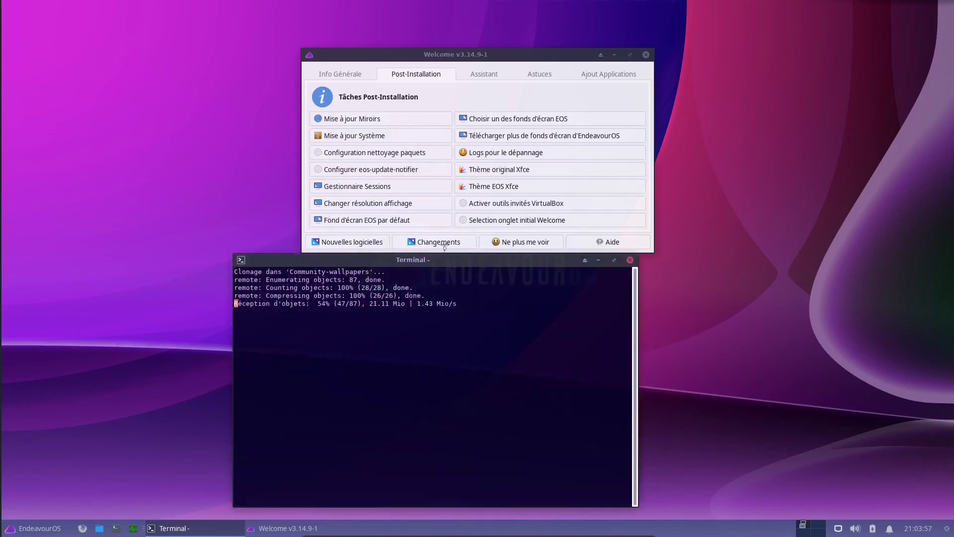
drag(496, 58, 453, 26)
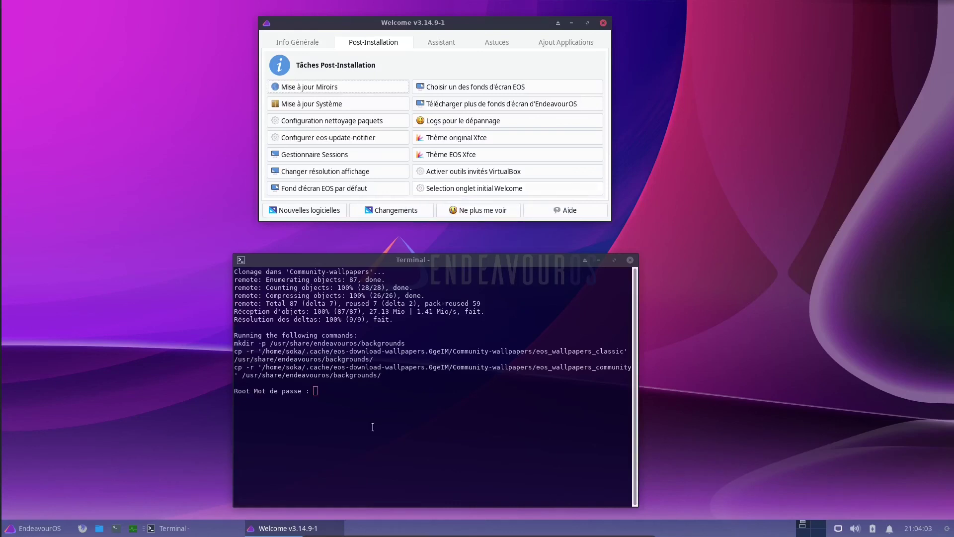
click(327, 394)
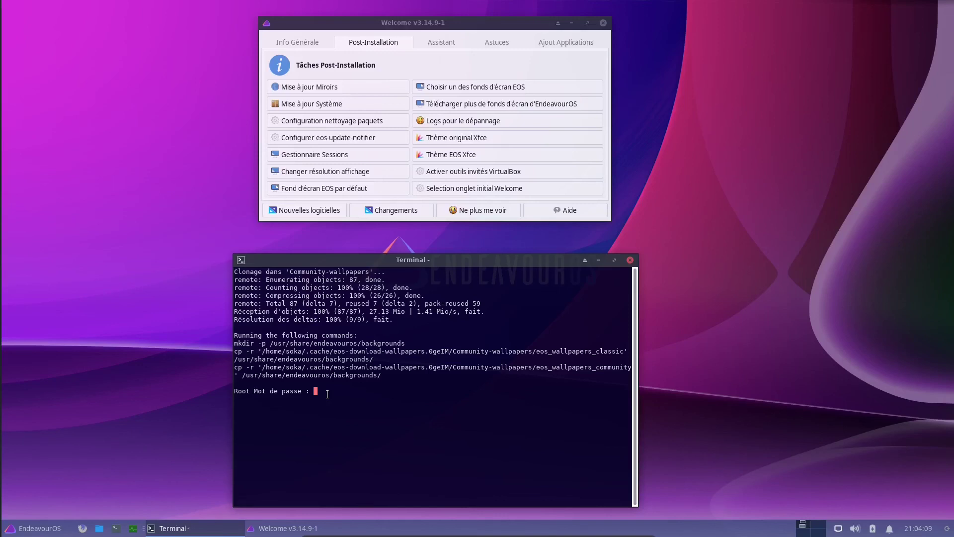
key(Return)
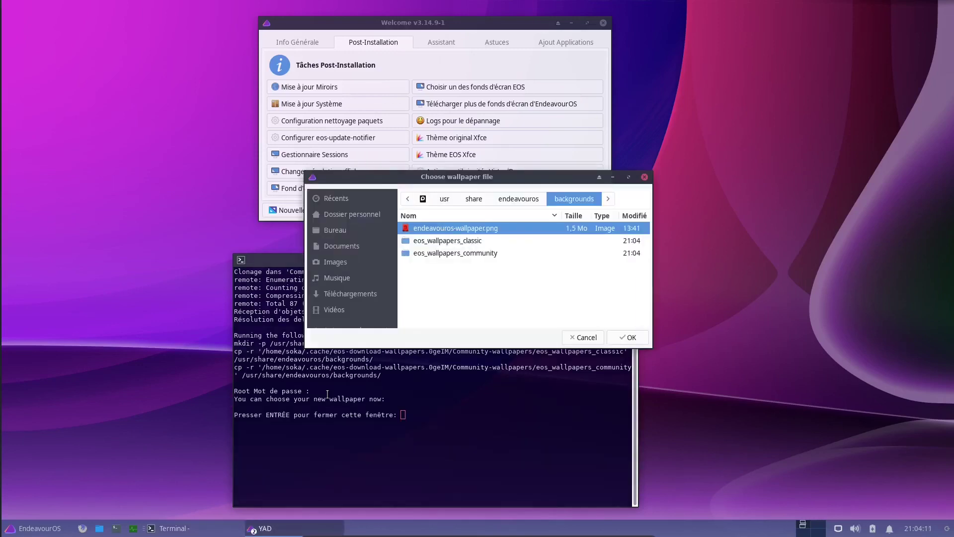
Browse the new eos_wallpapers_classic and eos_wallpapers_community folders in the wallpaper picker
double_click(457, 242)
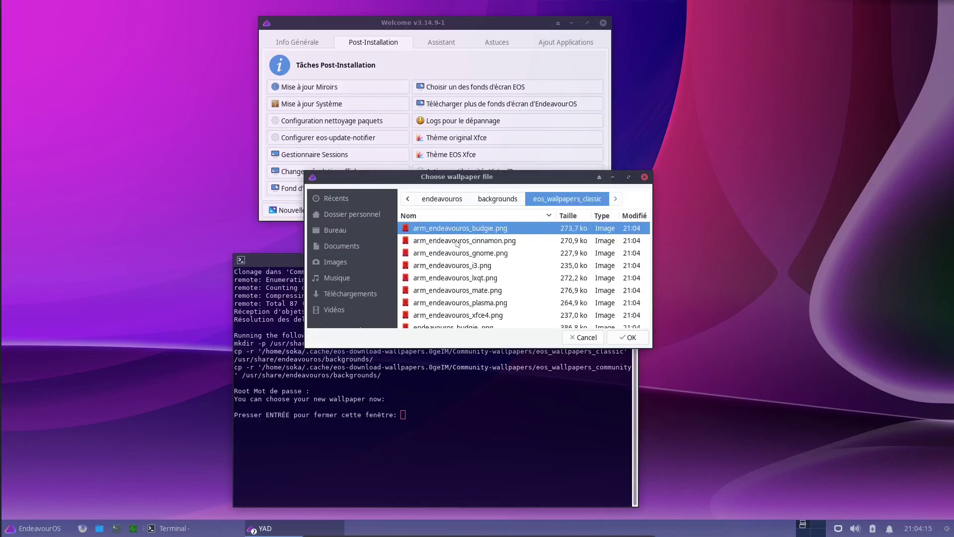
click(457, 241)
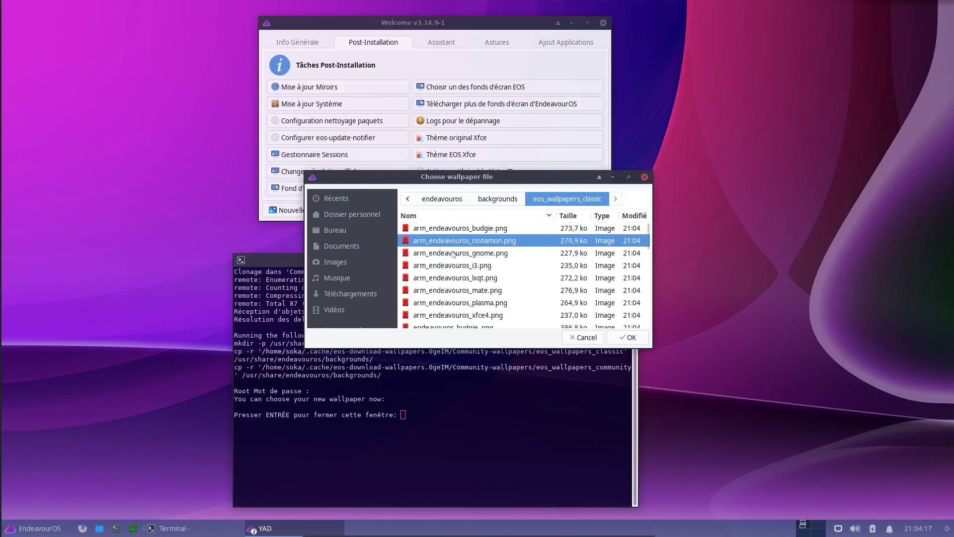
scroll(452, 274, down, 5)
scroll(453, 281, down, 3)
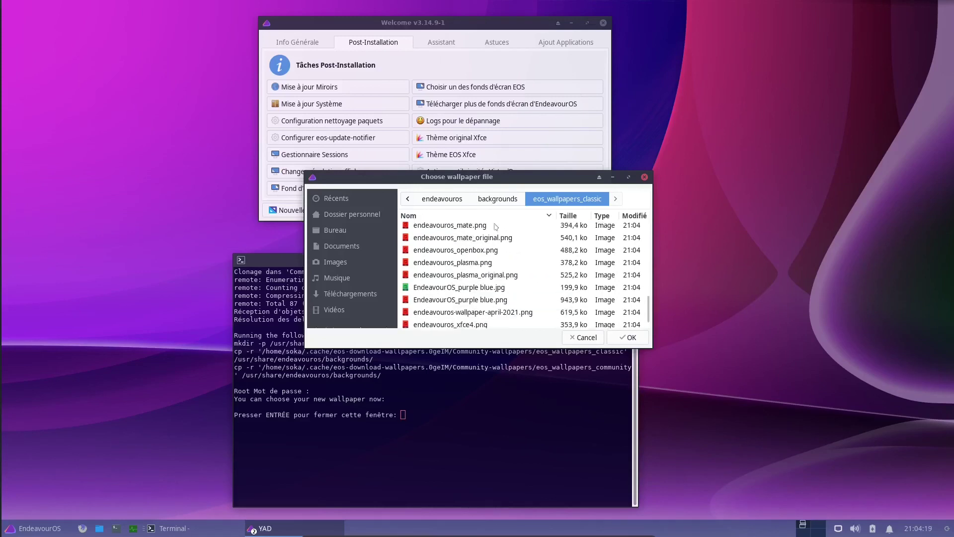
click(497, 198)
double_click(439, 252)
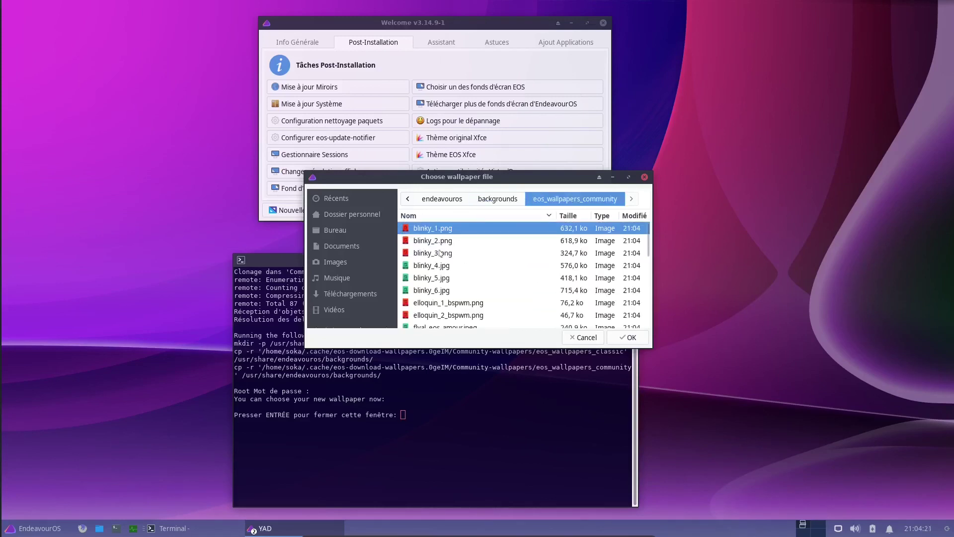
scroll(426, 275, down, 5)
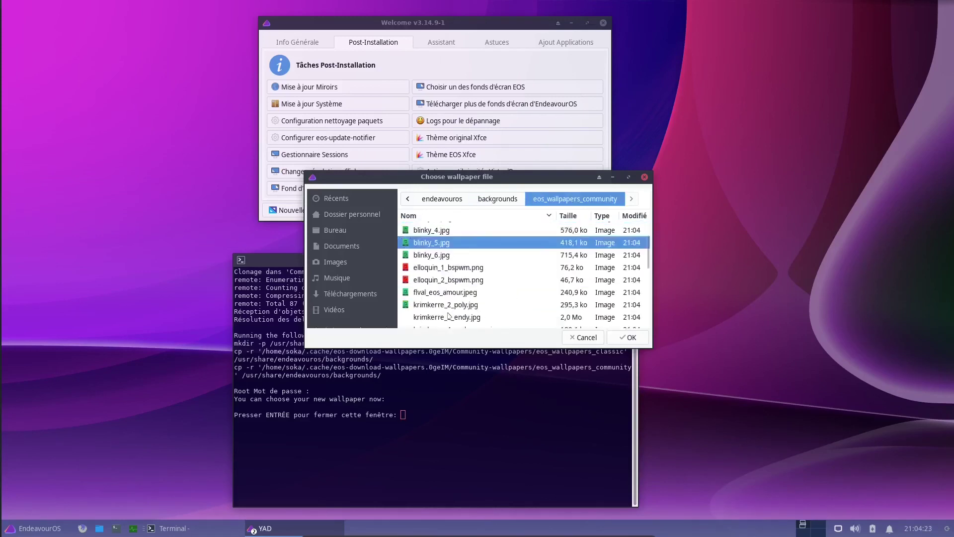
Cancel the EOS wallpaper picker twice without choosing, then close the finished download terminal
click(583, 338)
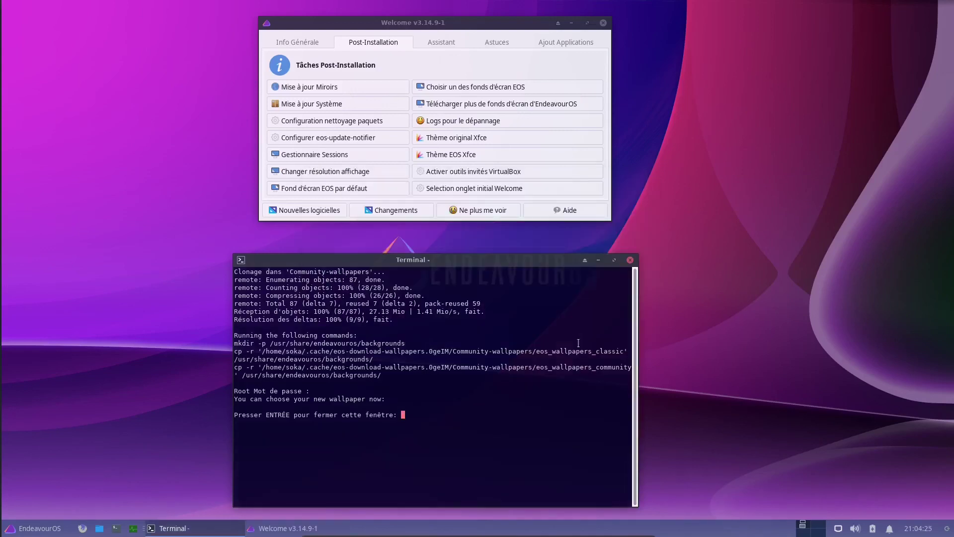
click(454, 90)
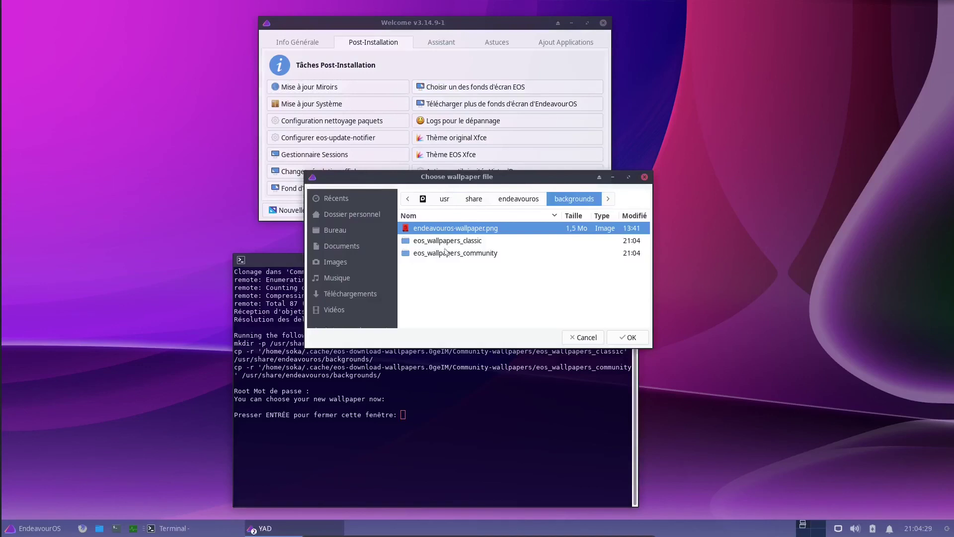
click(582, 338)
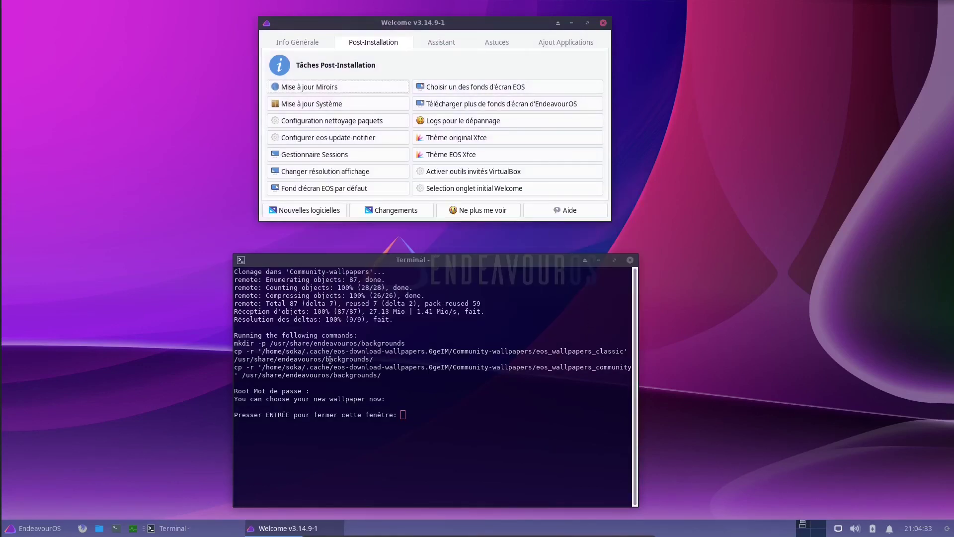
key(Return)
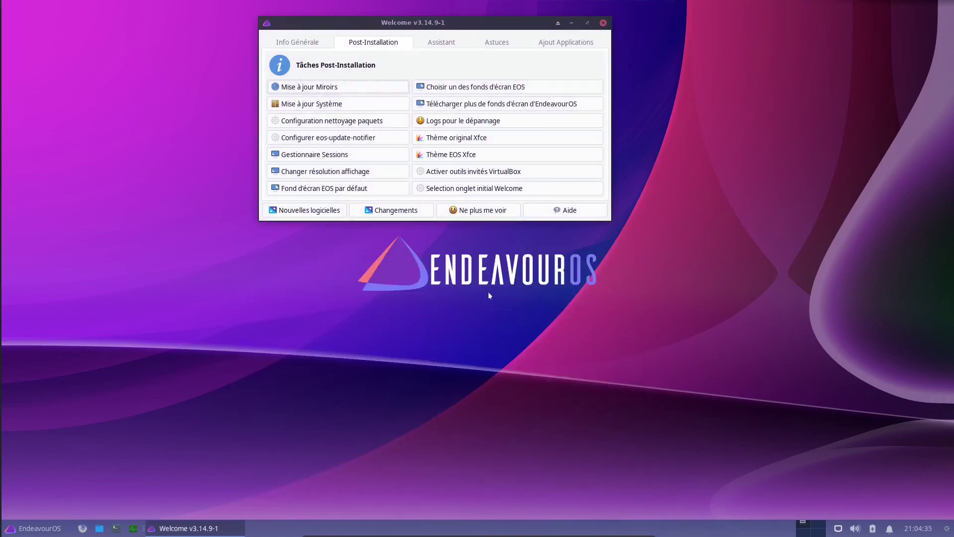
Leave Welcome's initial tab setting unchanged and show the Ajout Applications page of popular apps
click(450, 191)
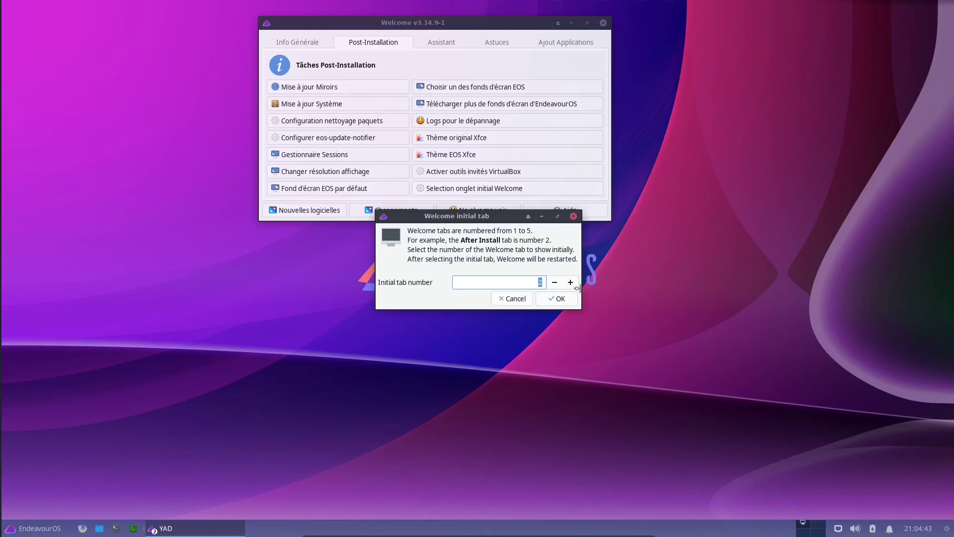
click(509, 301)
drag(420, 24, 430, 106)
click(560, 128)
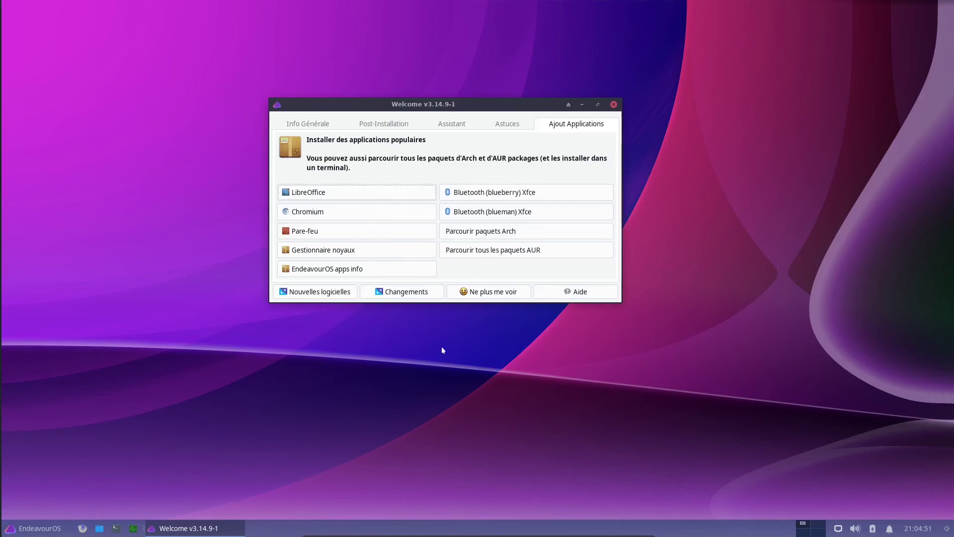
click(116, 529)
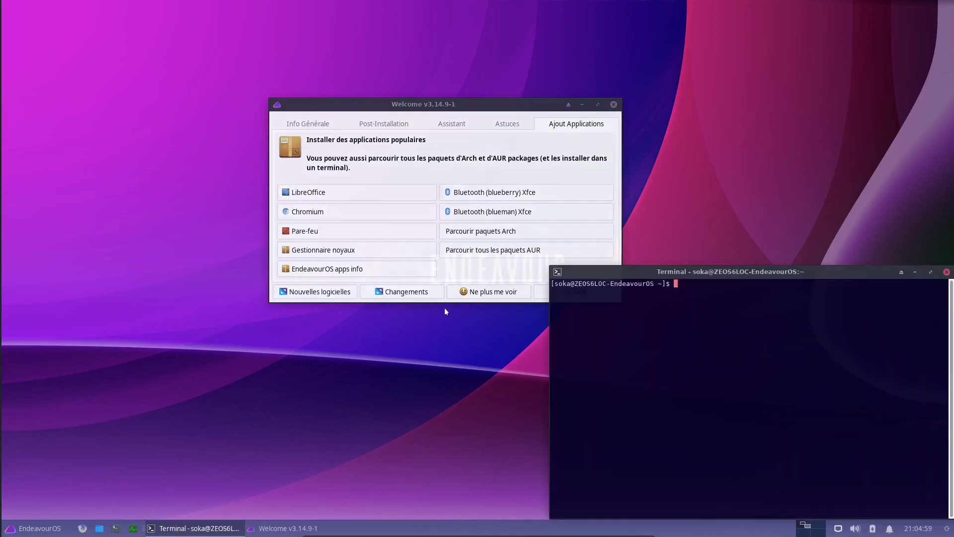
text(neofetch)
key(Return)
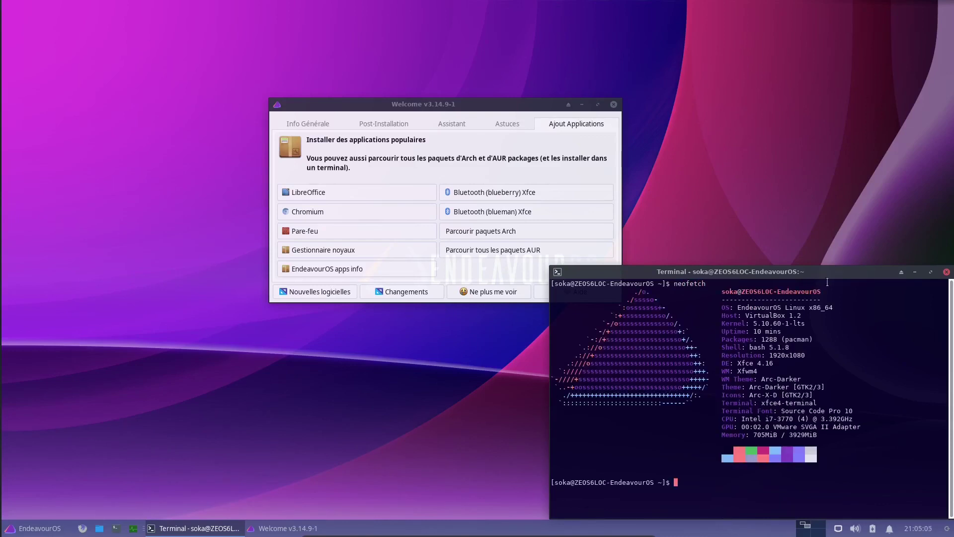
click(946, 271)
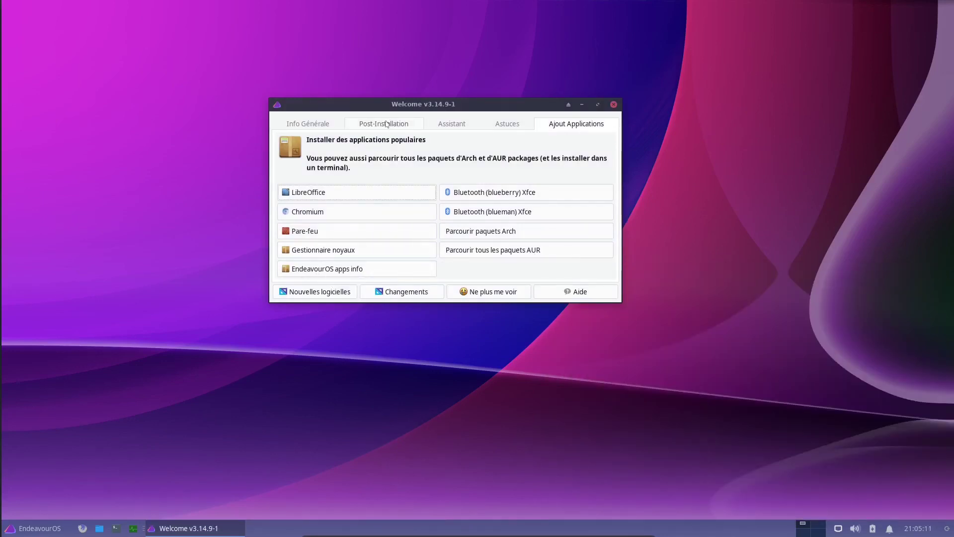
Cycle through the Welcome tabs, settle on Post-Installation, and move the window near the top
click(387, 124)
click(306, 125)
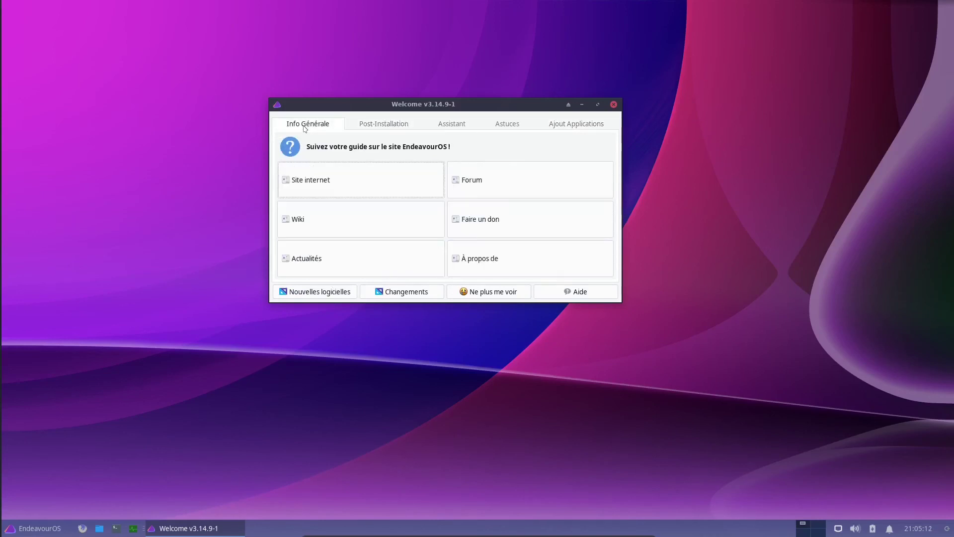
click(410, 128)
click(577, 124)
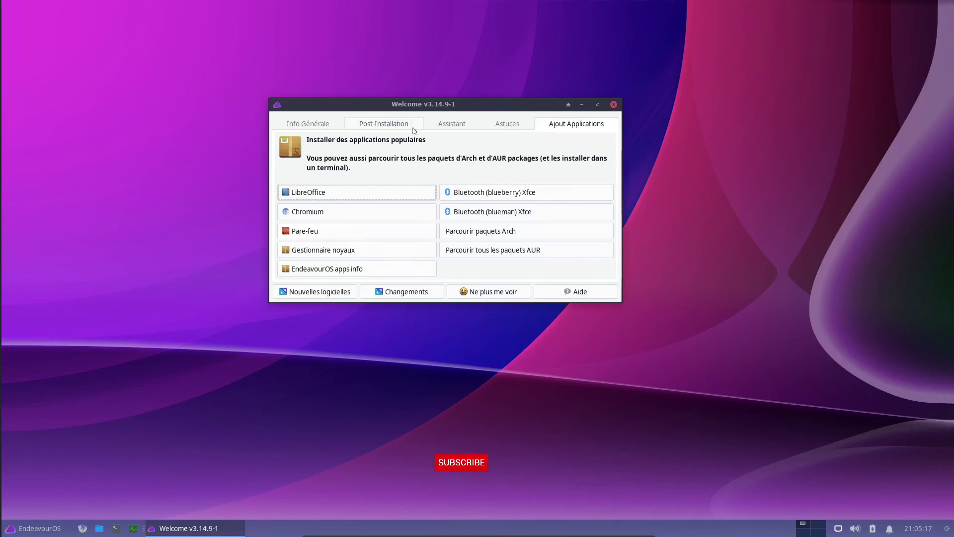
click(392, 124)
drag(459, 106, 504, 18)
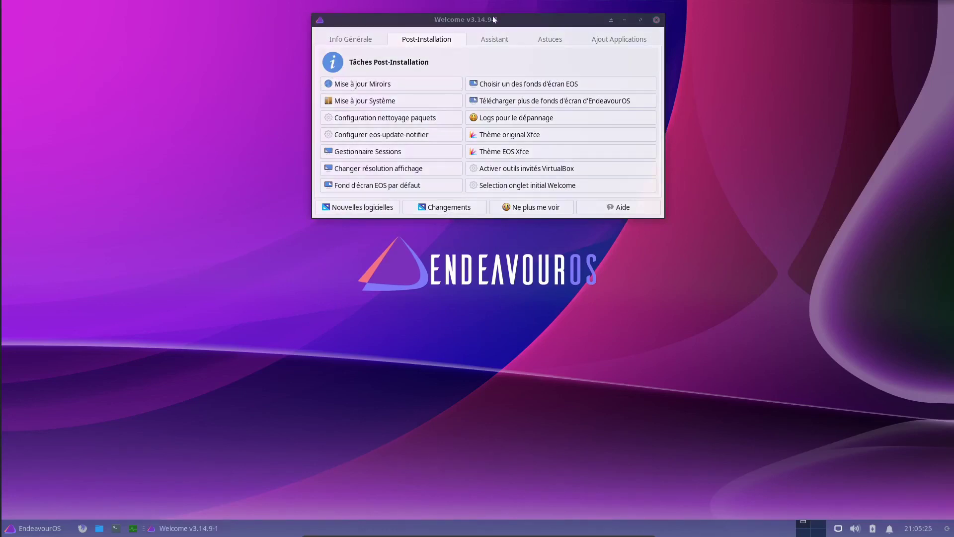
mouse_move(492, 21)
mouse_down()
mouse_move(511, 37)
mouse_move(507, 27)
mouse_up()
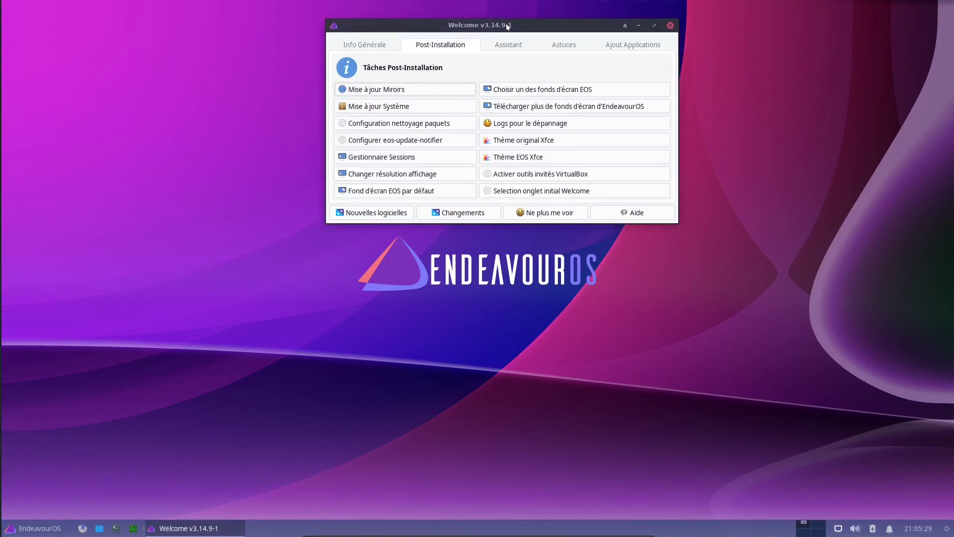